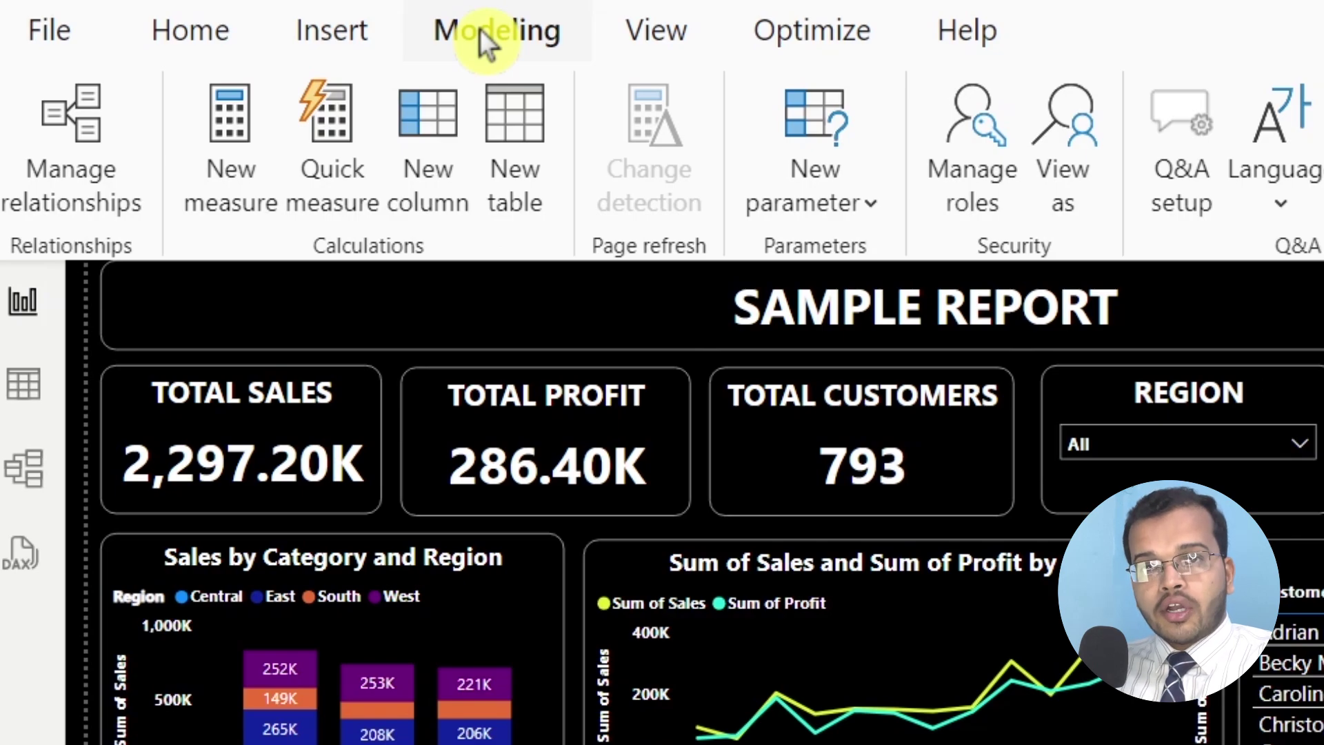
# Create a new security role for row-level data restrictions and name it West.
pyautogui.click(995, 201)
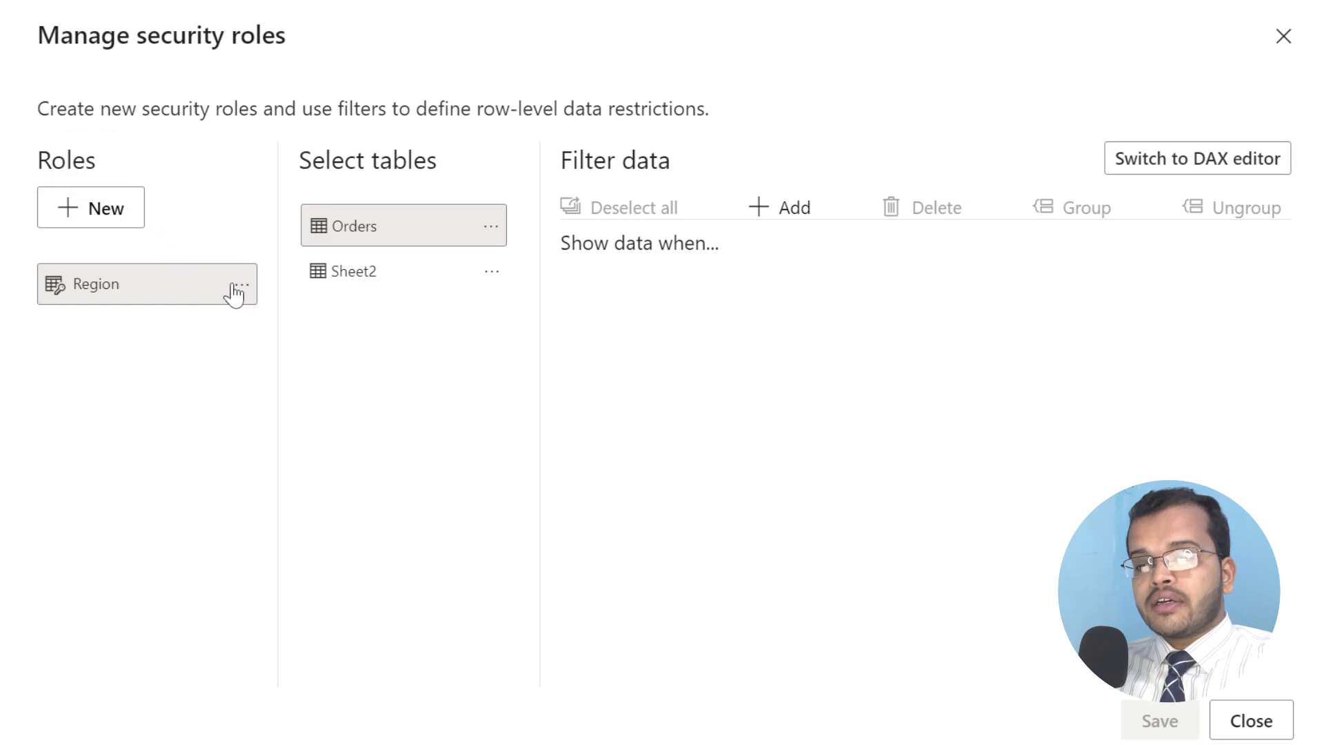
pyautogui.click(121, 210)
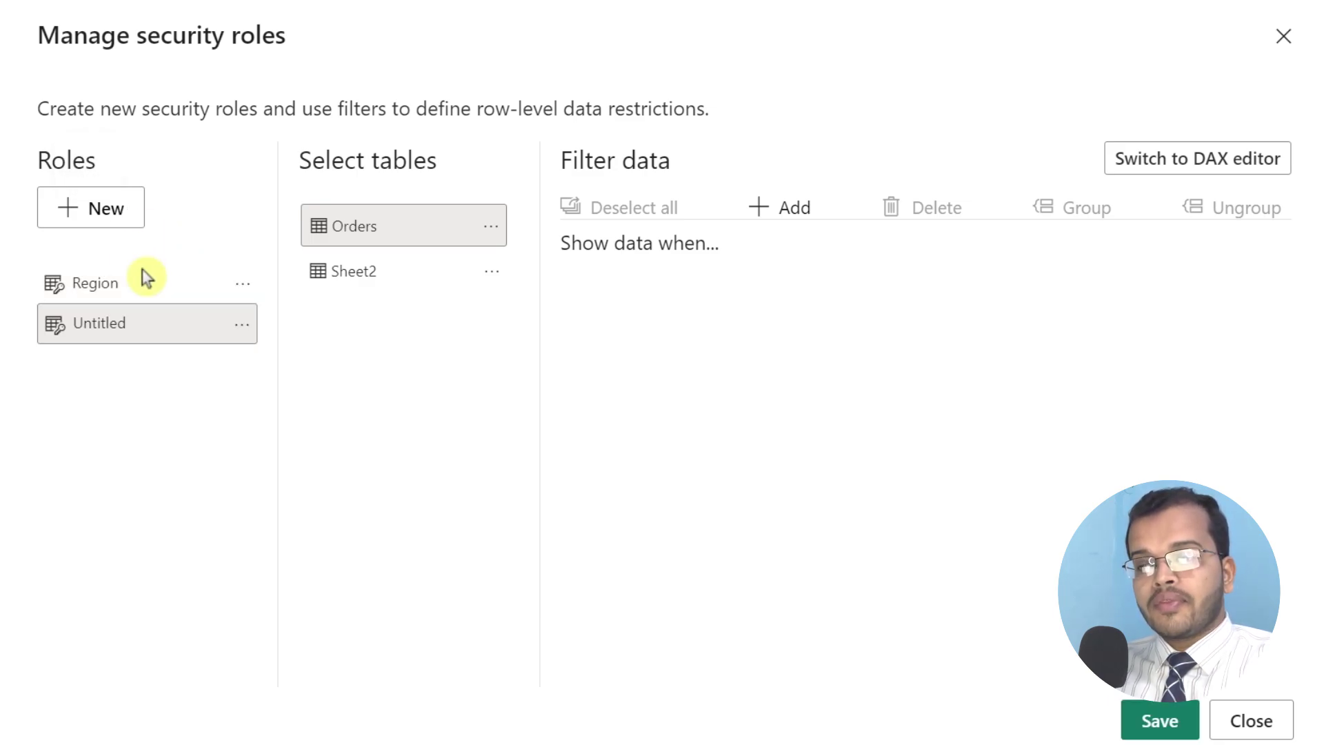
pyautogui.click(240, 325)
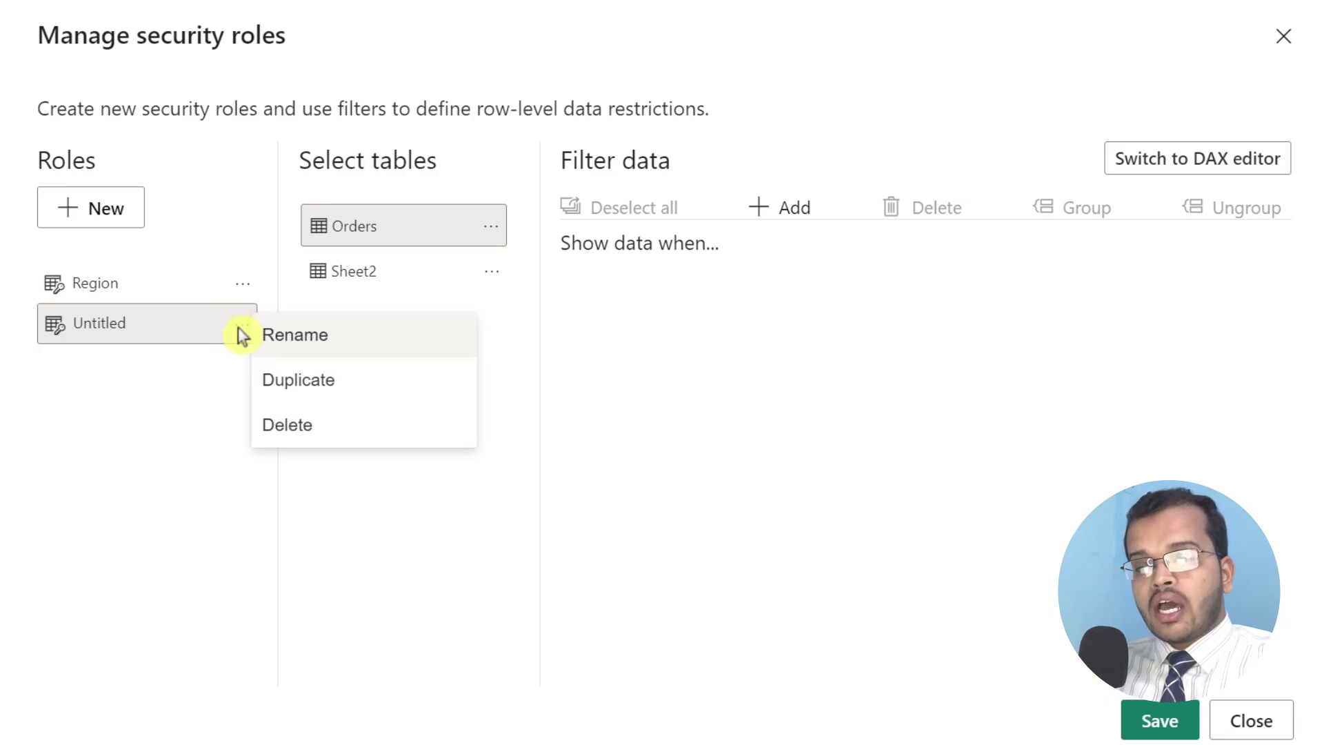
pyautogui.click(331, 342)
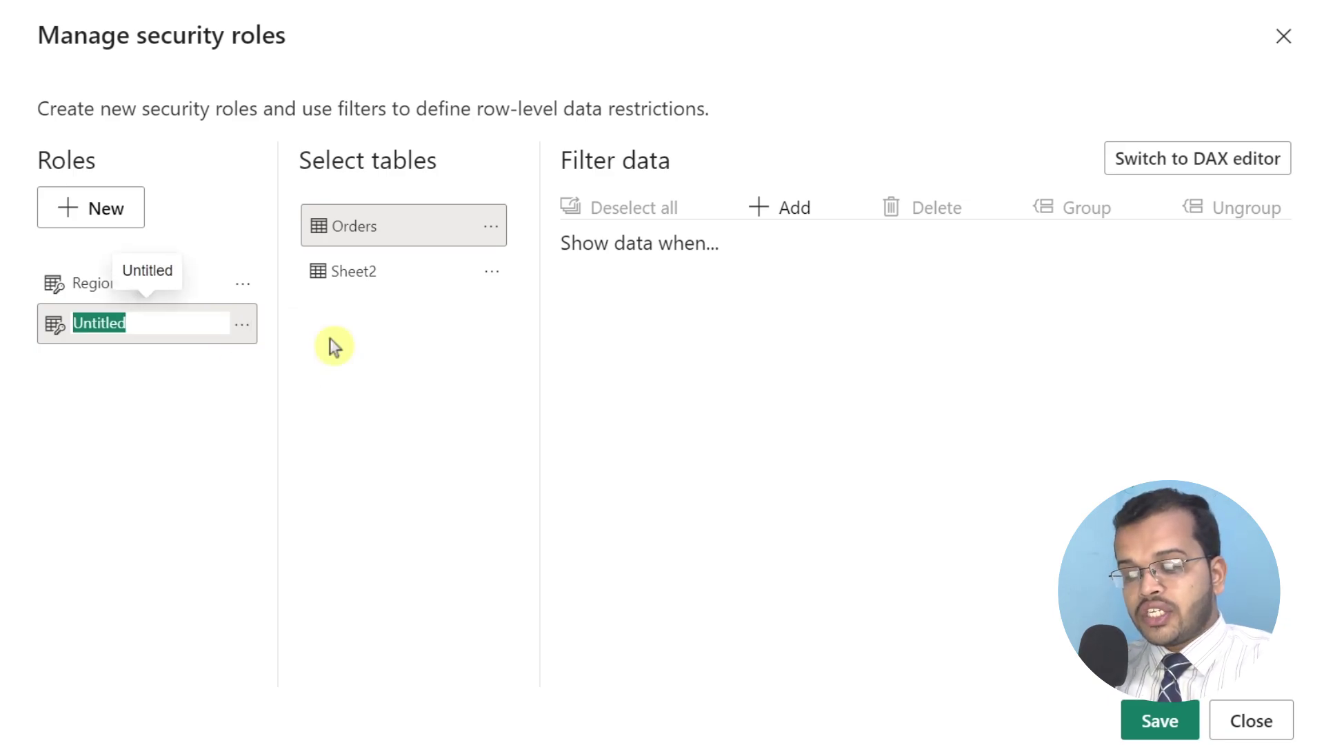
pyautogui.write('East')
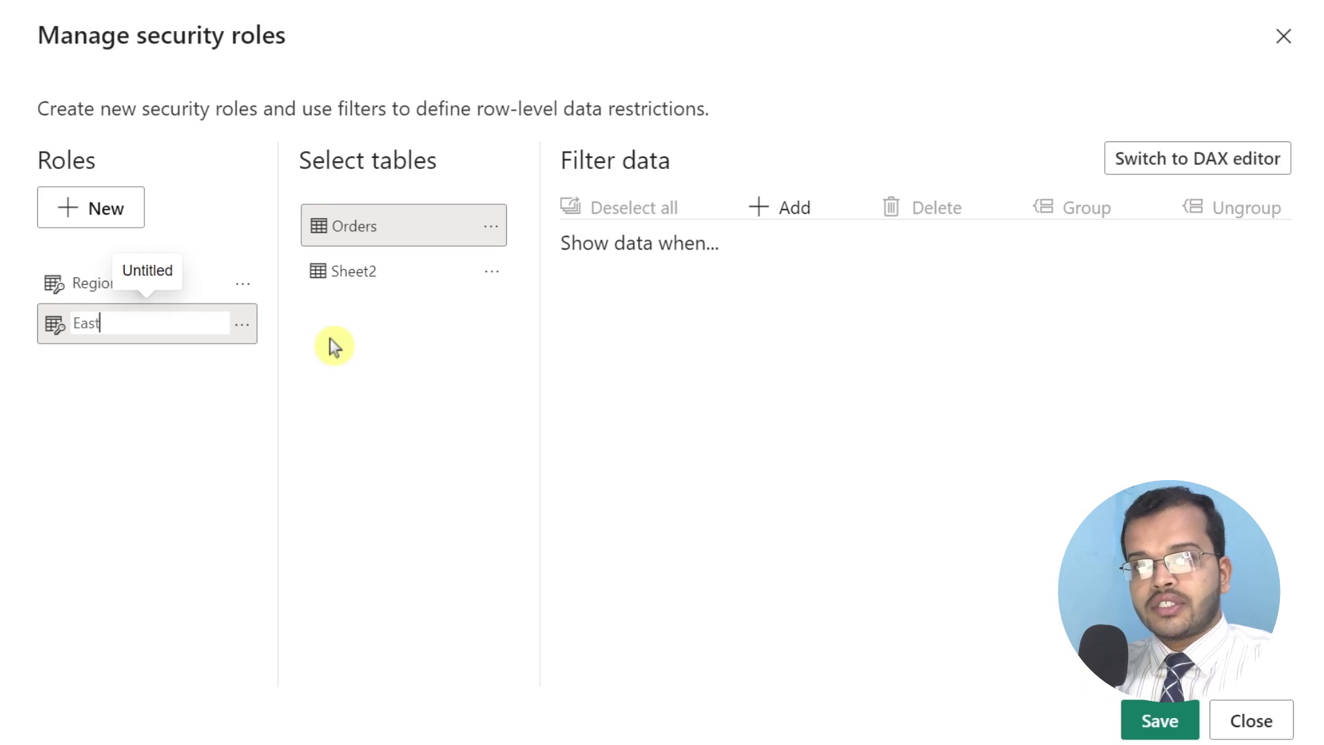
pyautogui.write('W')
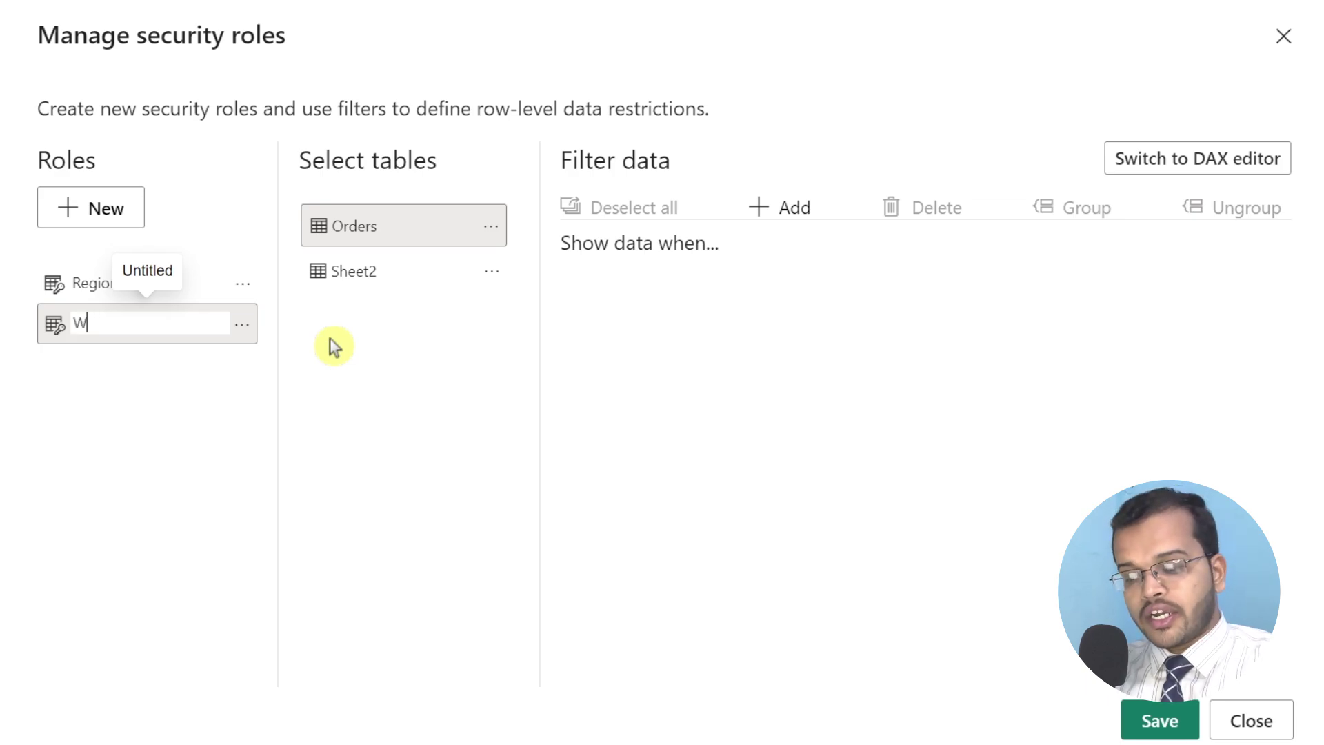
pyautogui.write('est')
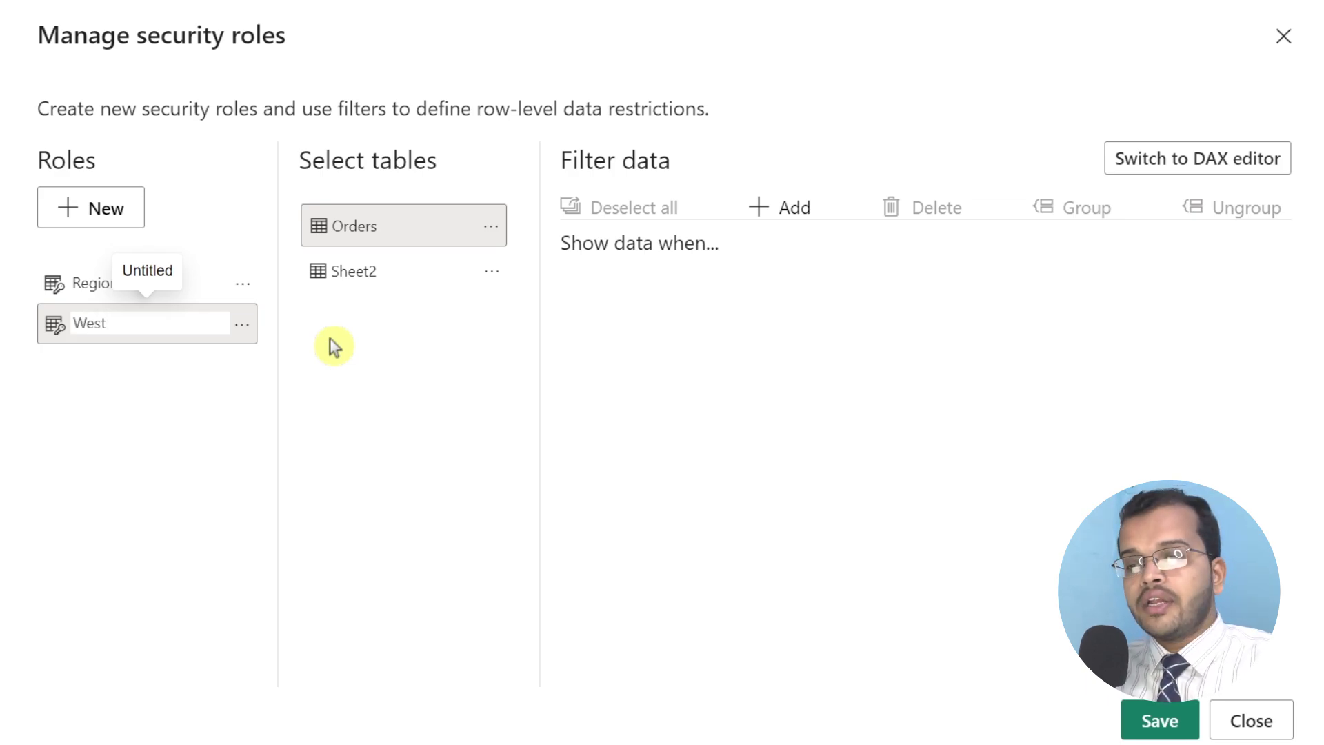
pyautogui.press('Return')
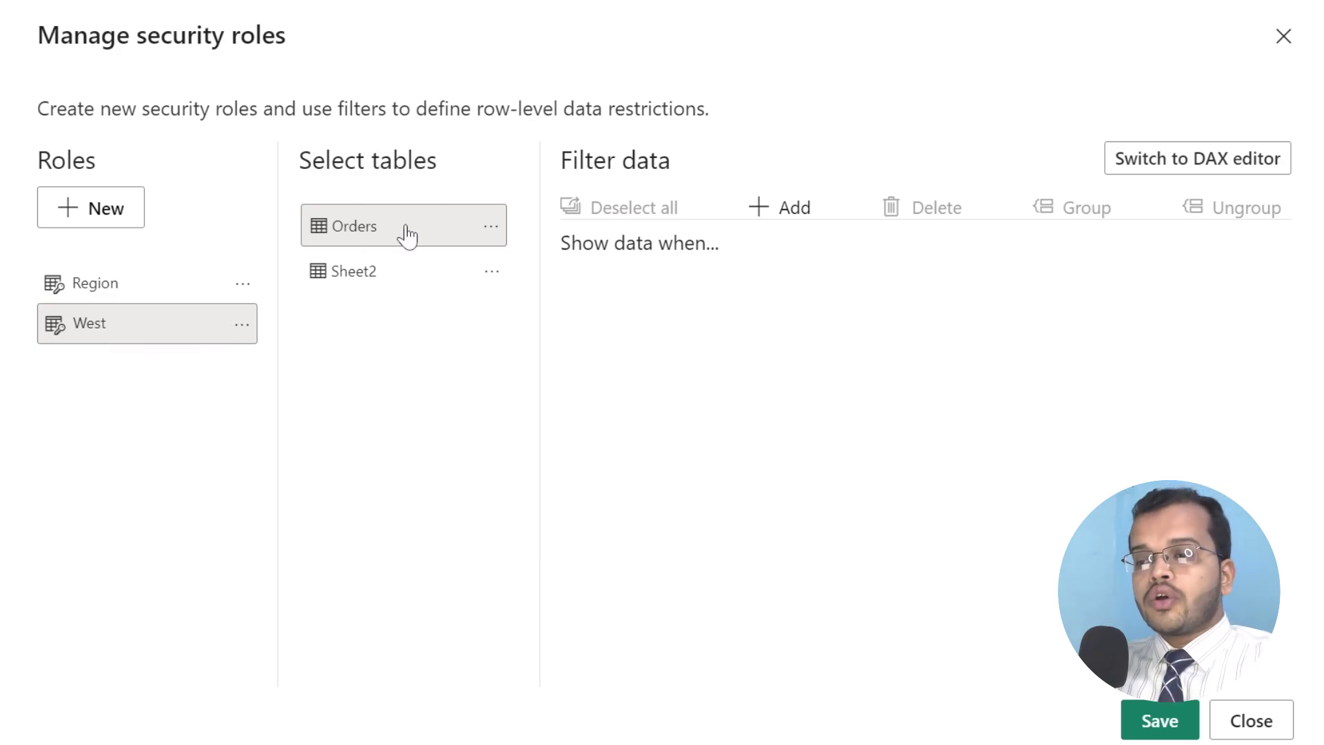
# Add a filter rule on the Orders table for the West role so that Region equals West.
pyautogui.click(786, 211)
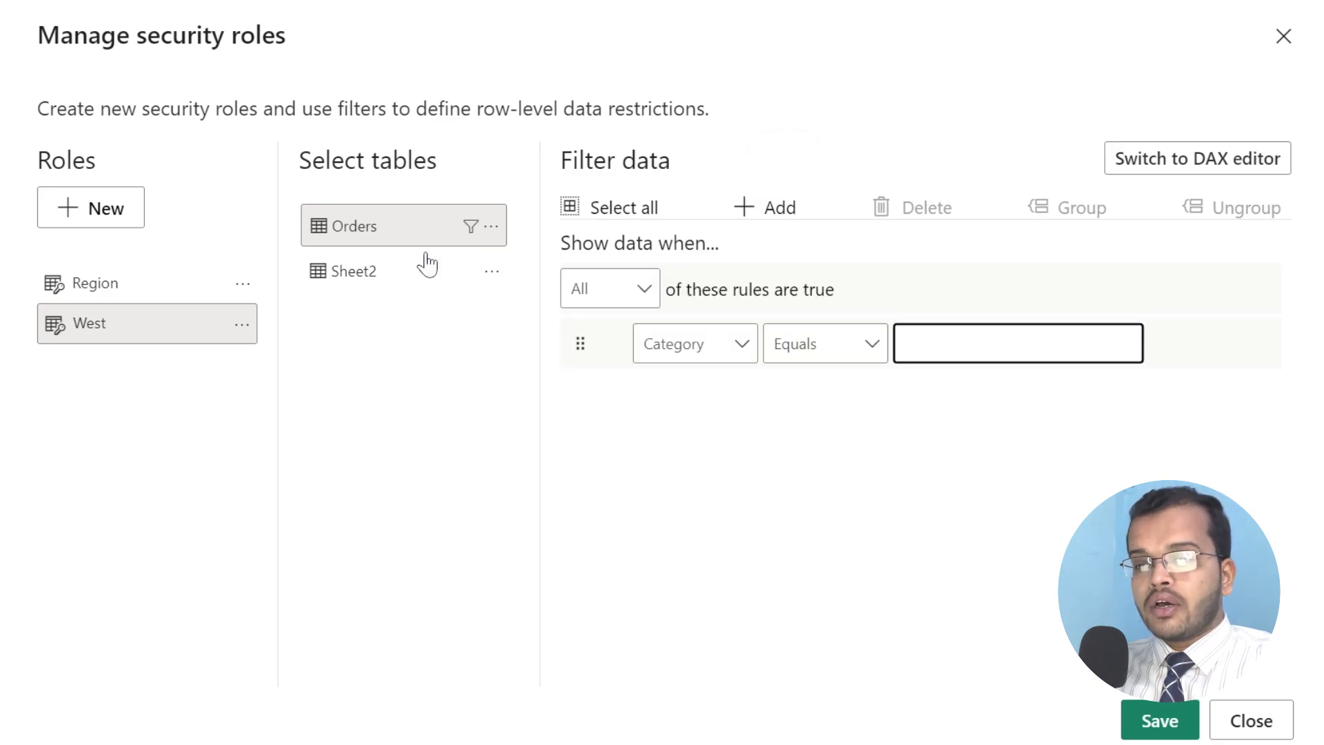
pyautogui.click(709, 353)
pyautogui.scroll(-5, 655, 550)
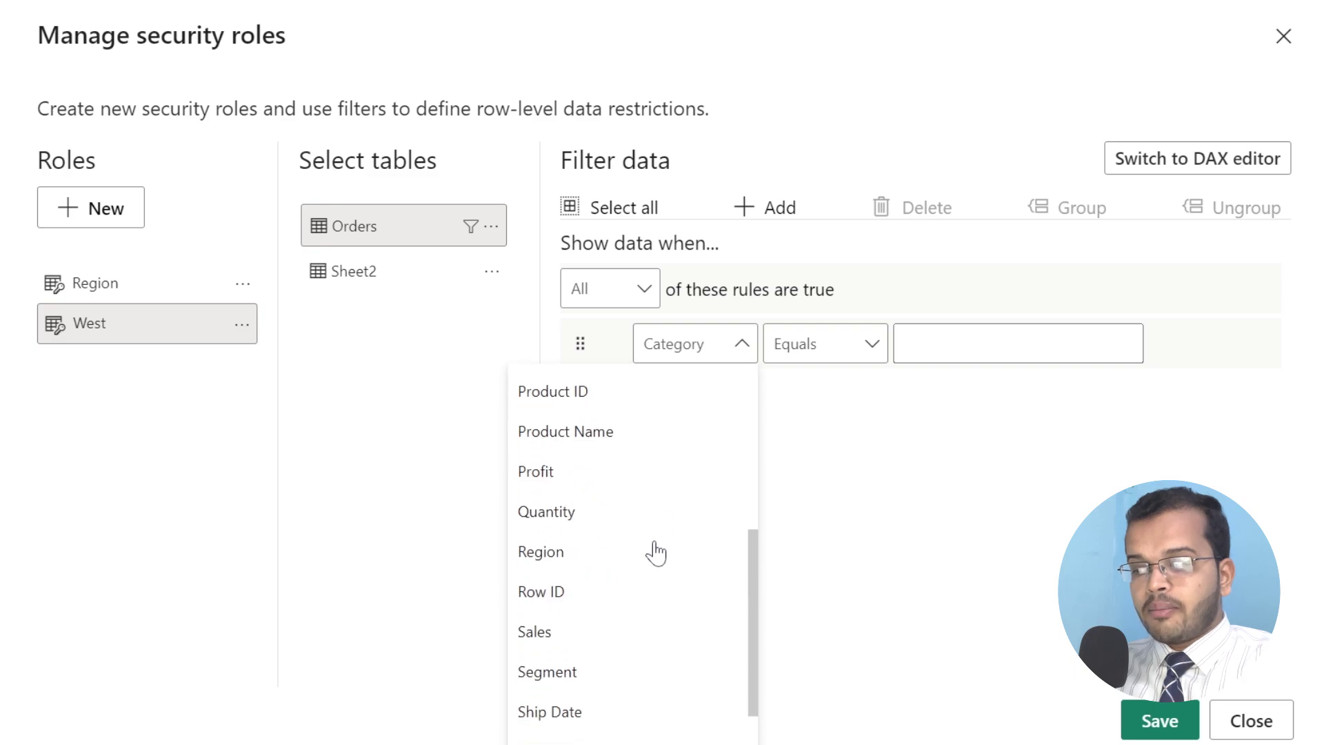
pyautogui.click(552, 547)
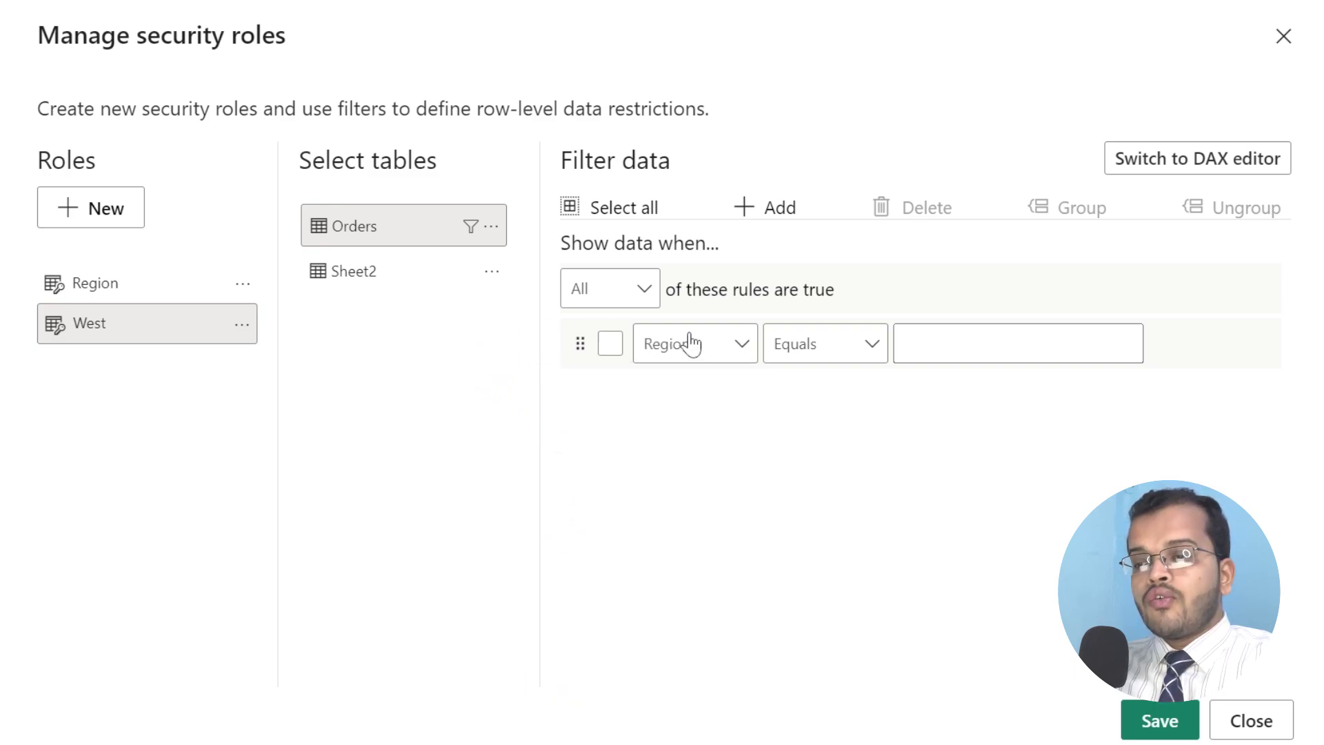
pyautogui.click(1016, 351)
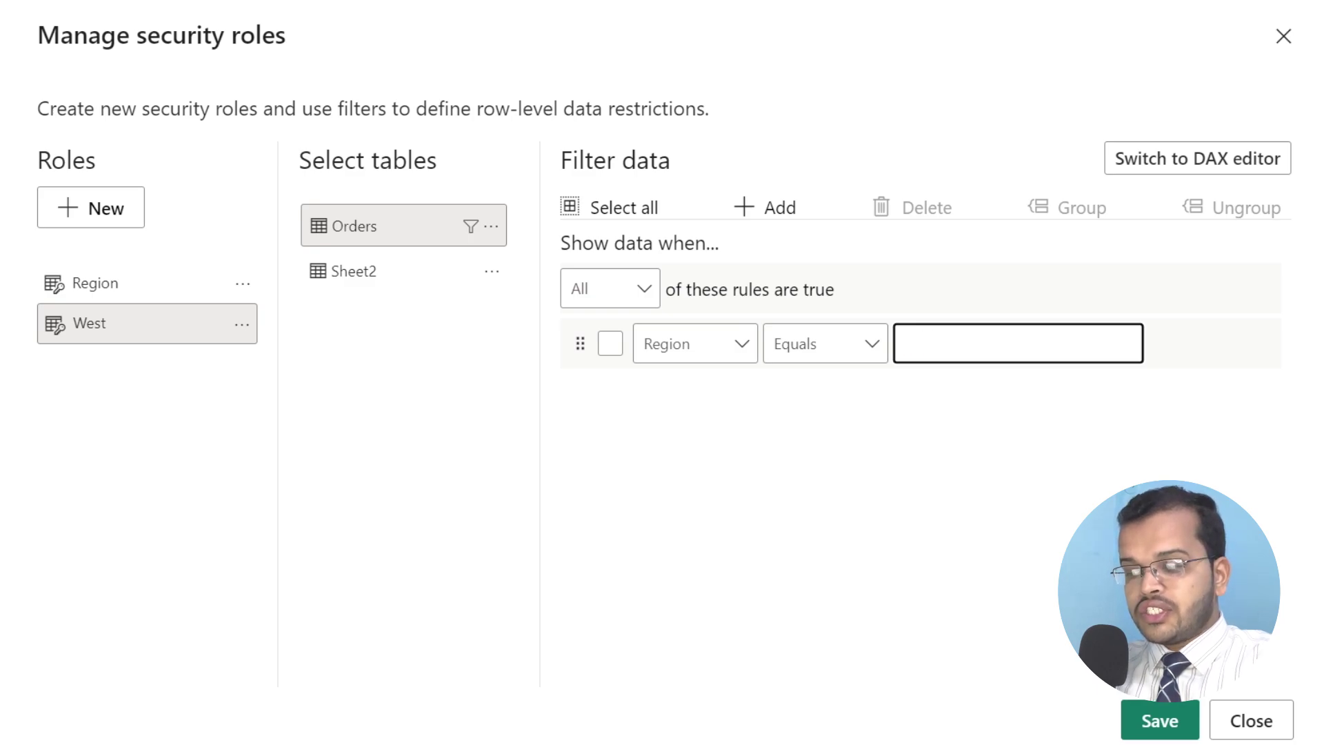
pyautogui.write('West')
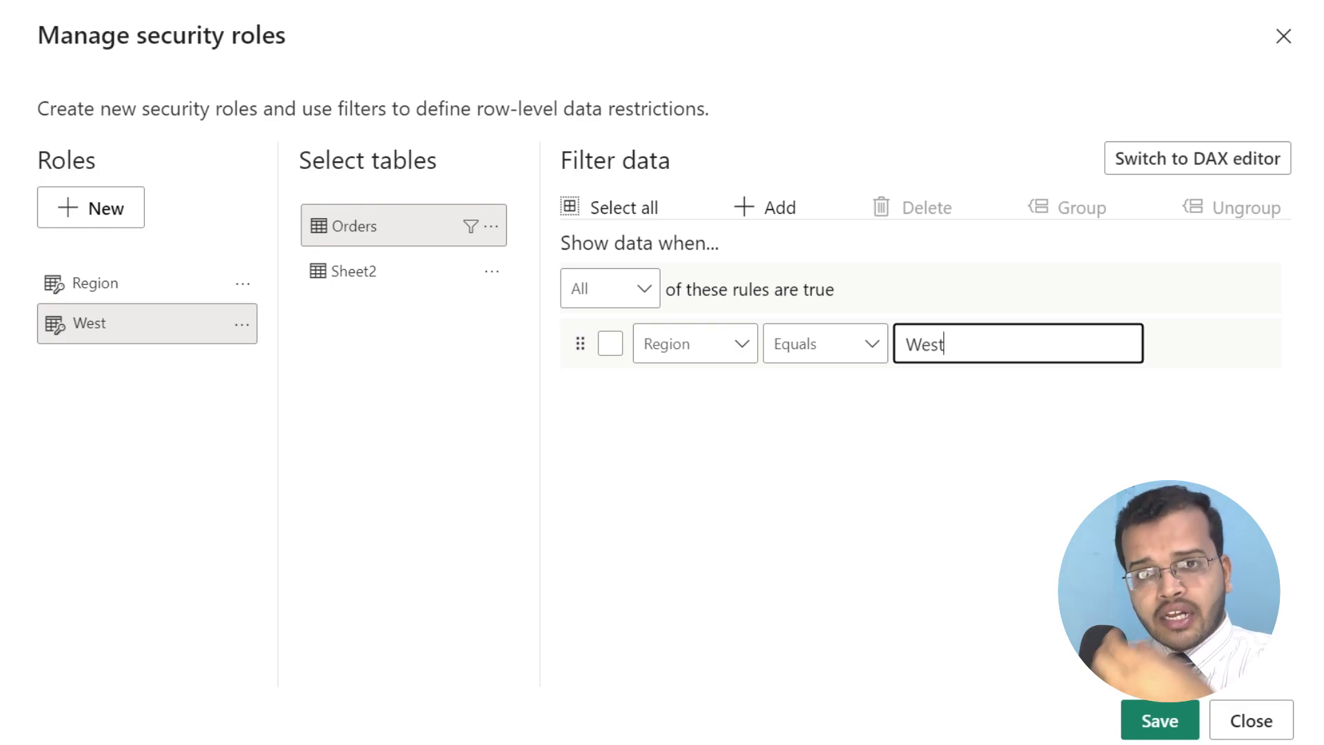
pyautogui.click(768, 215)
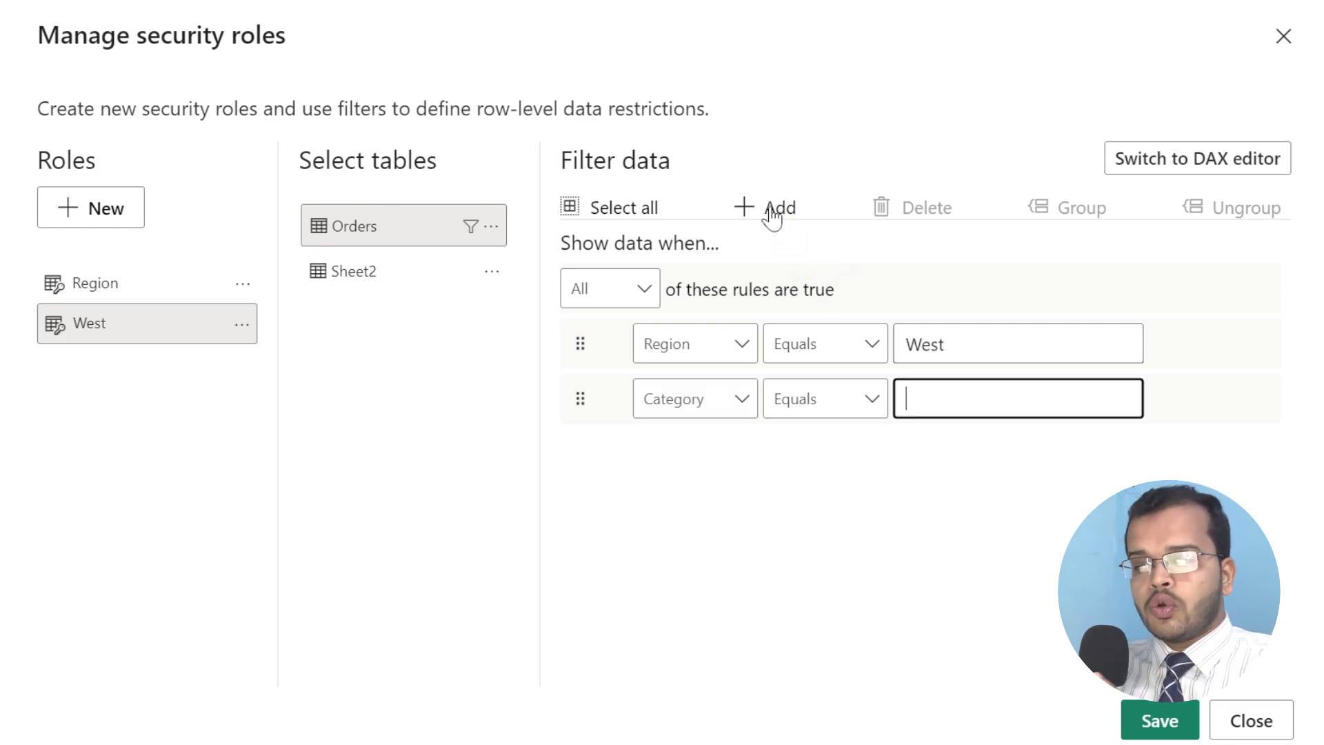
pyautogui.click(610, 399)
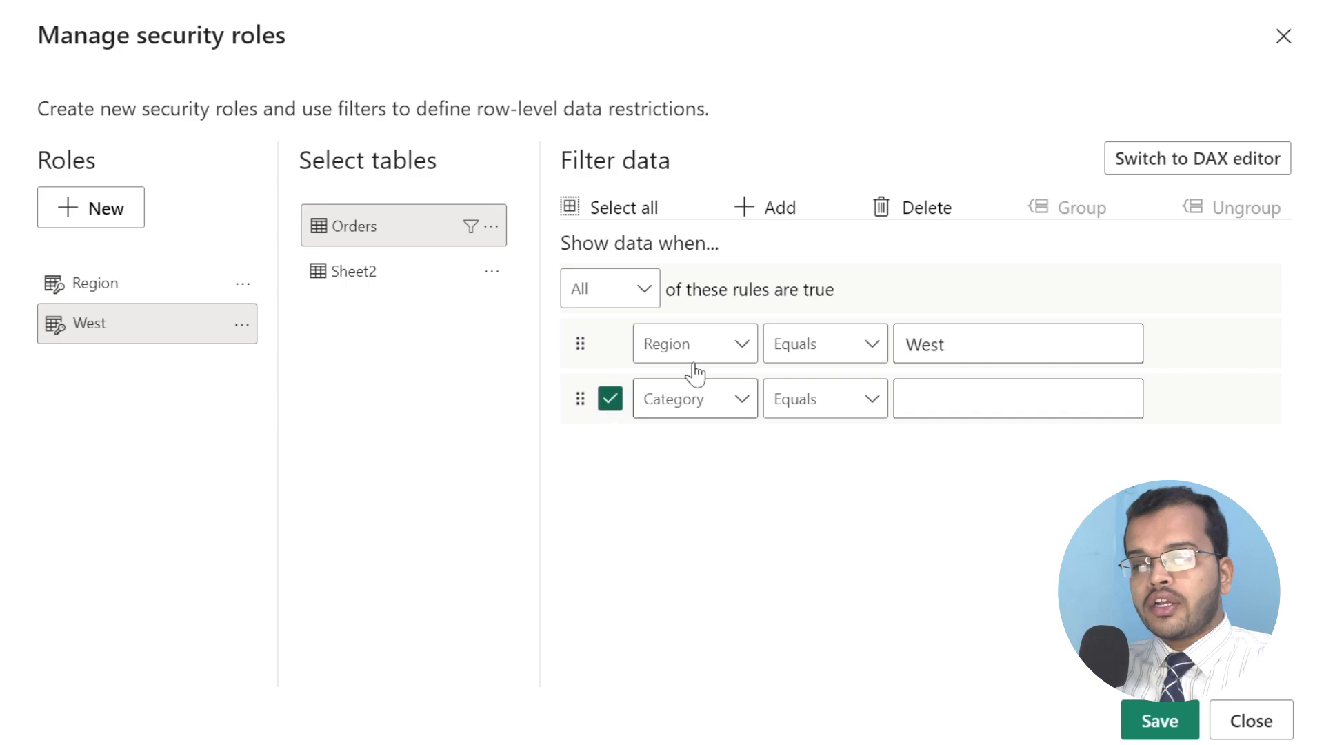
pyautogui.click(919, 207)
# Save the security role changes and leave the role management dialog.
pyautogui.moveTo(660, 376)
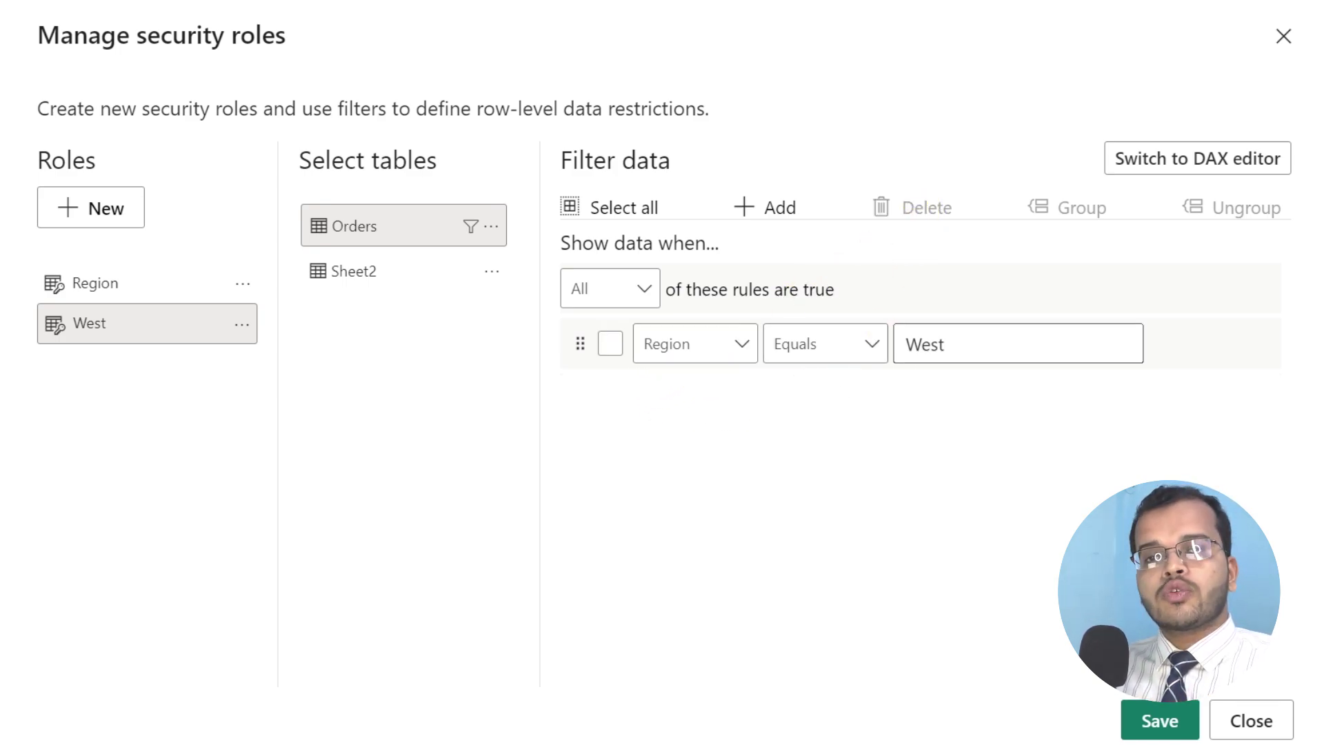
pyautogui.click(1156, 708)
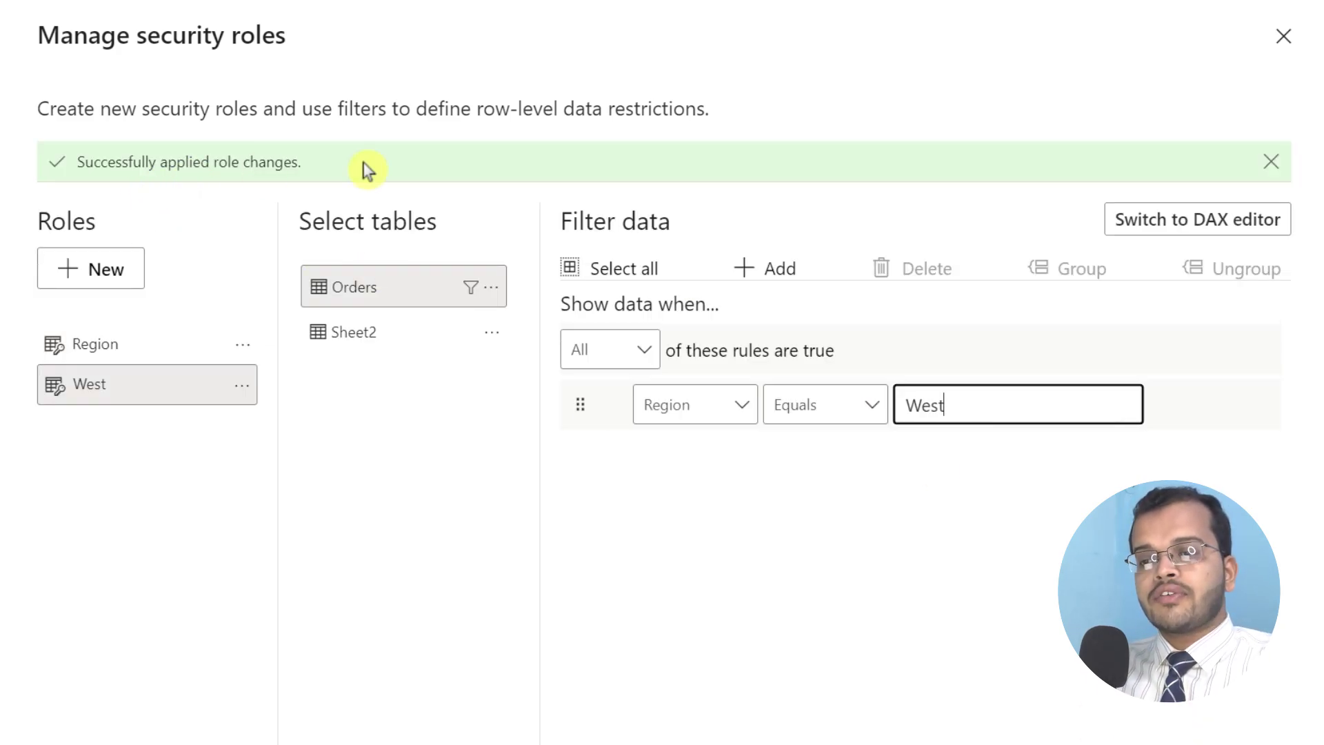
pyautogui.click(1205, 722)
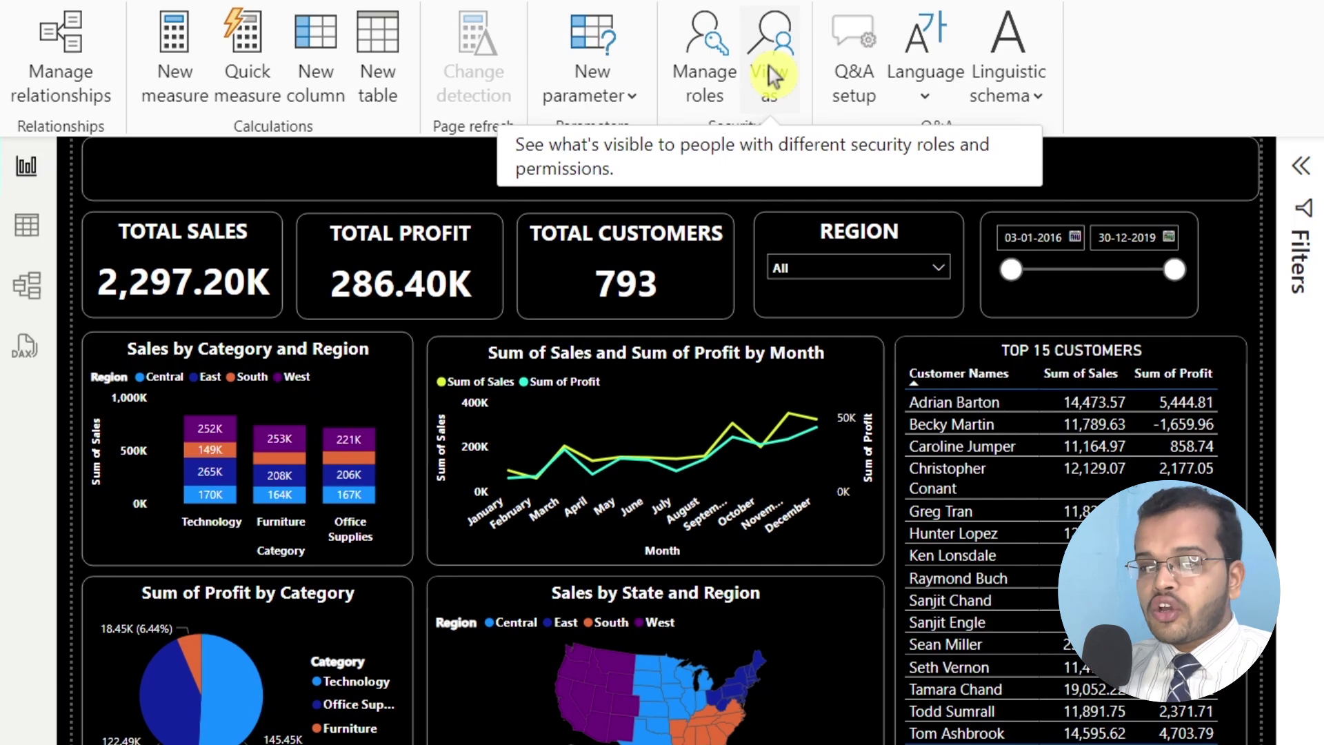
# View the report as the West role to test its row-level restriction.
pyautogui.click(772, 74)
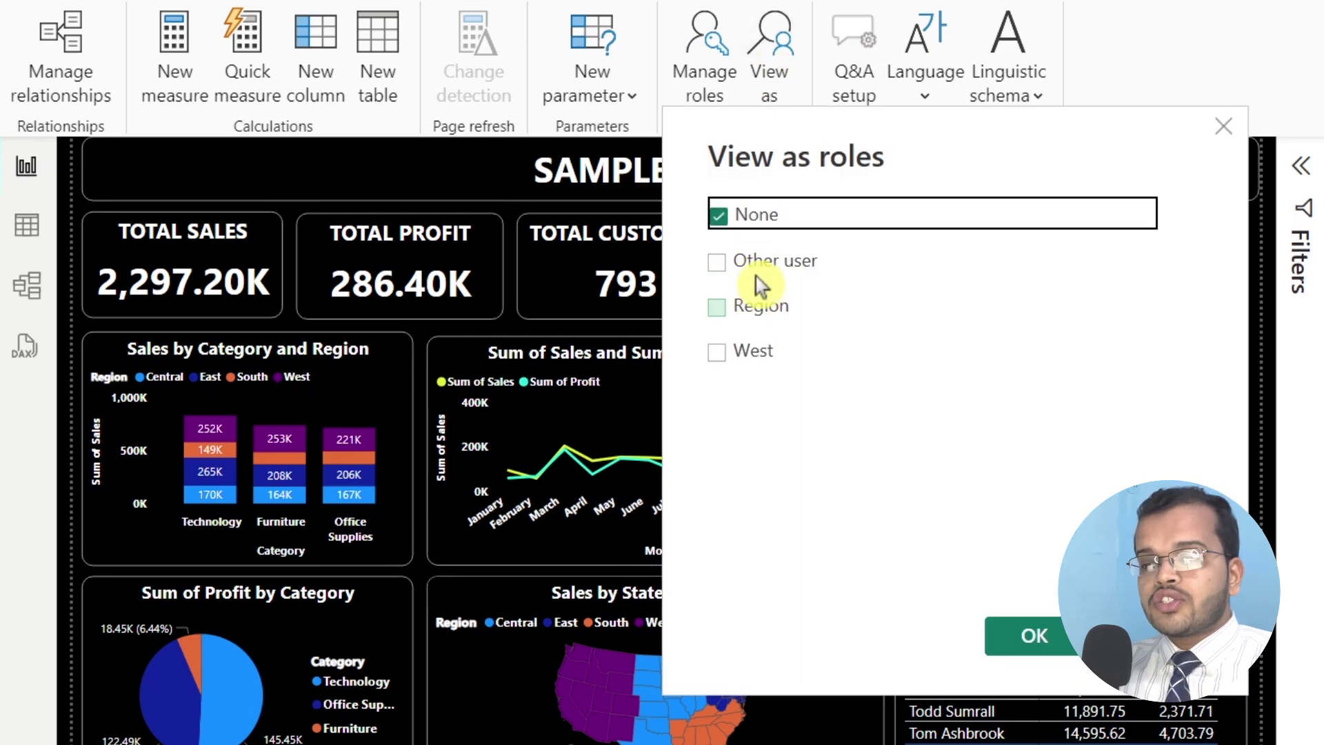
pyautogui.click(759, 354)
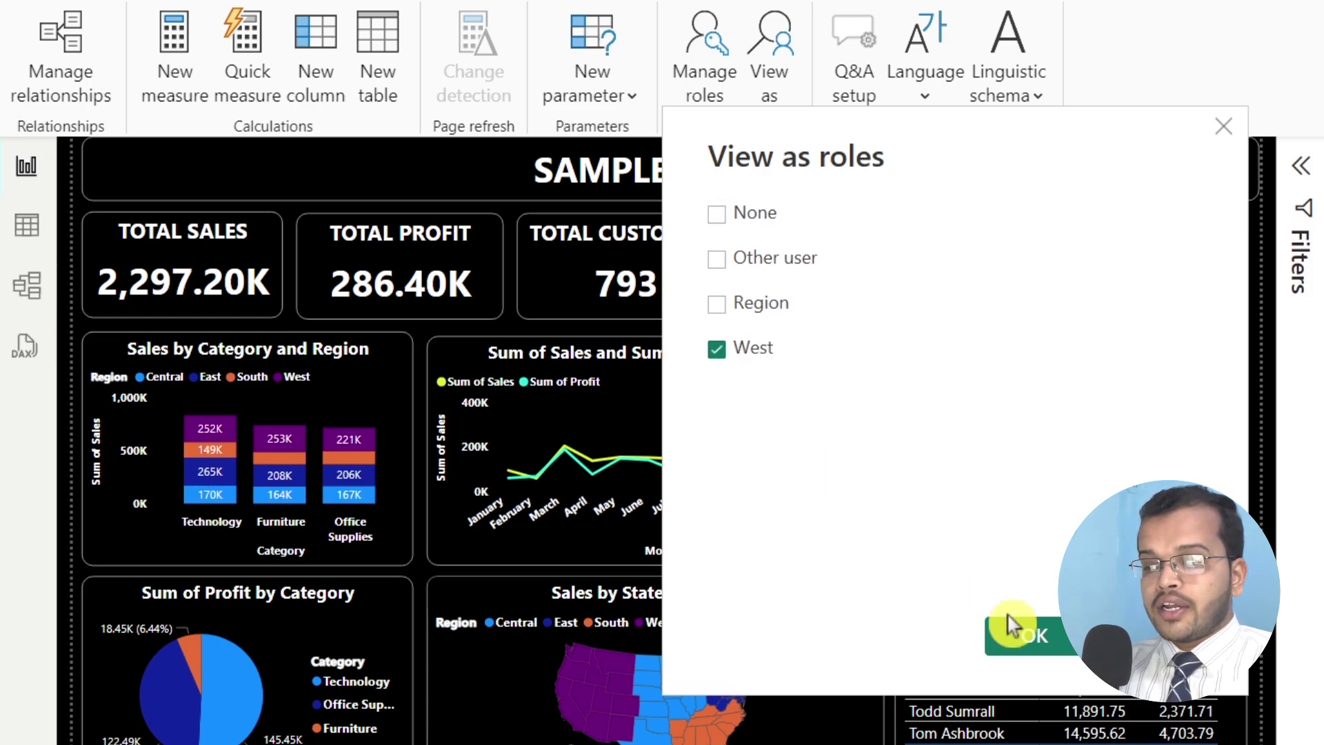
pyautogui.click(1028, 633)
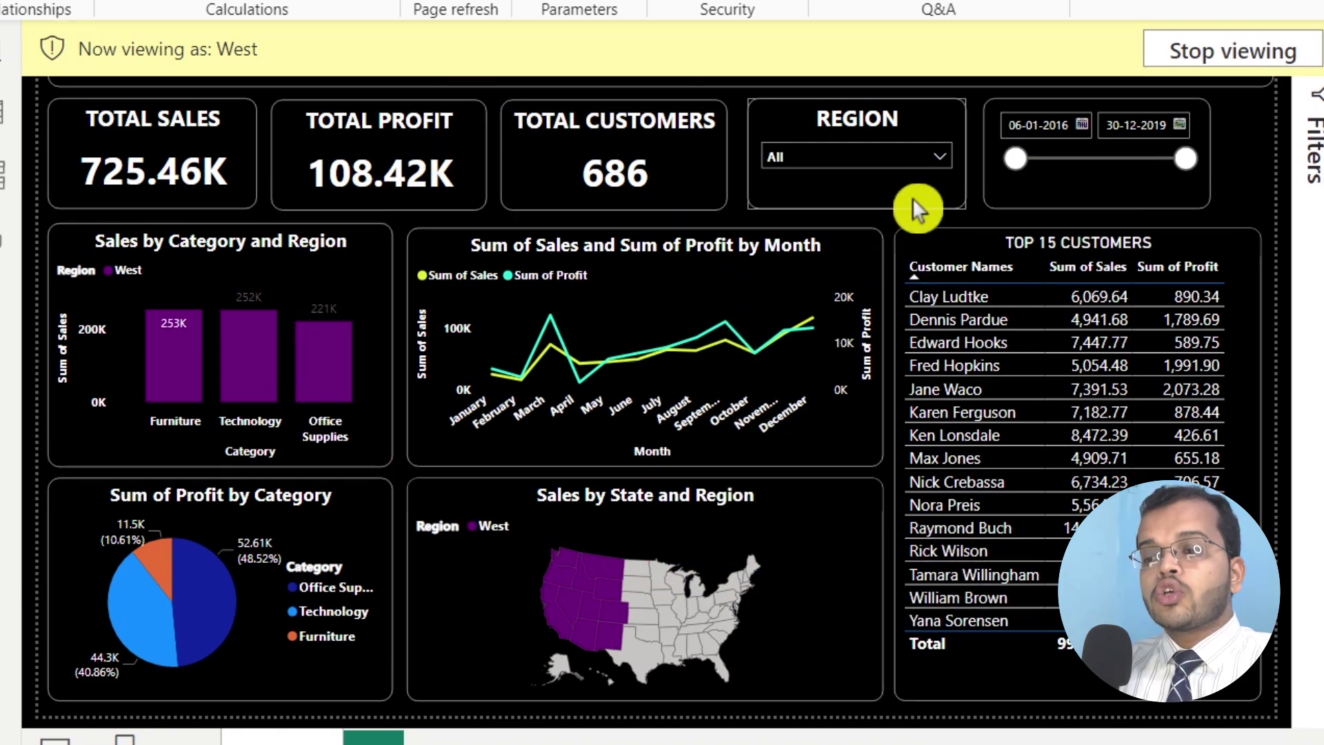
# Check which regions the Region slicer offers under the West role, and stop viewing as that role.
pyautogui.click(922, 157)
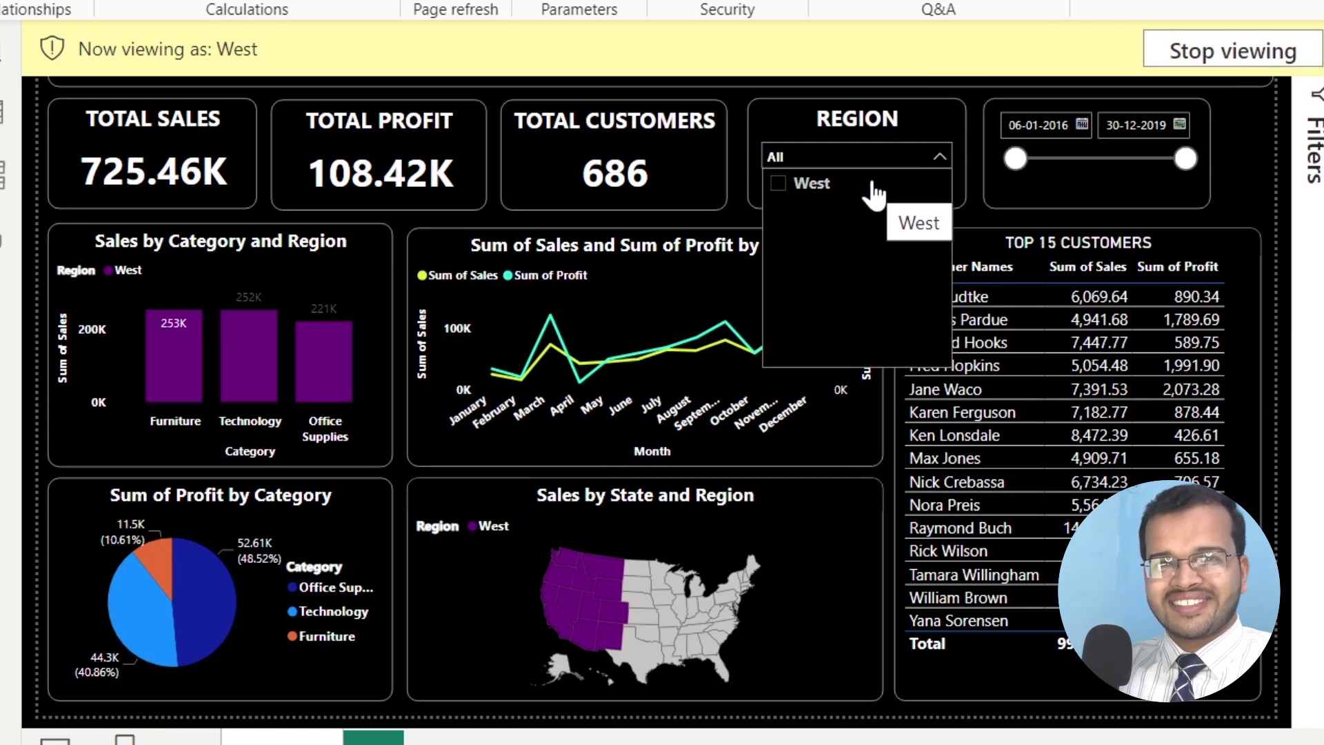
pyautogui.click(900, 155)
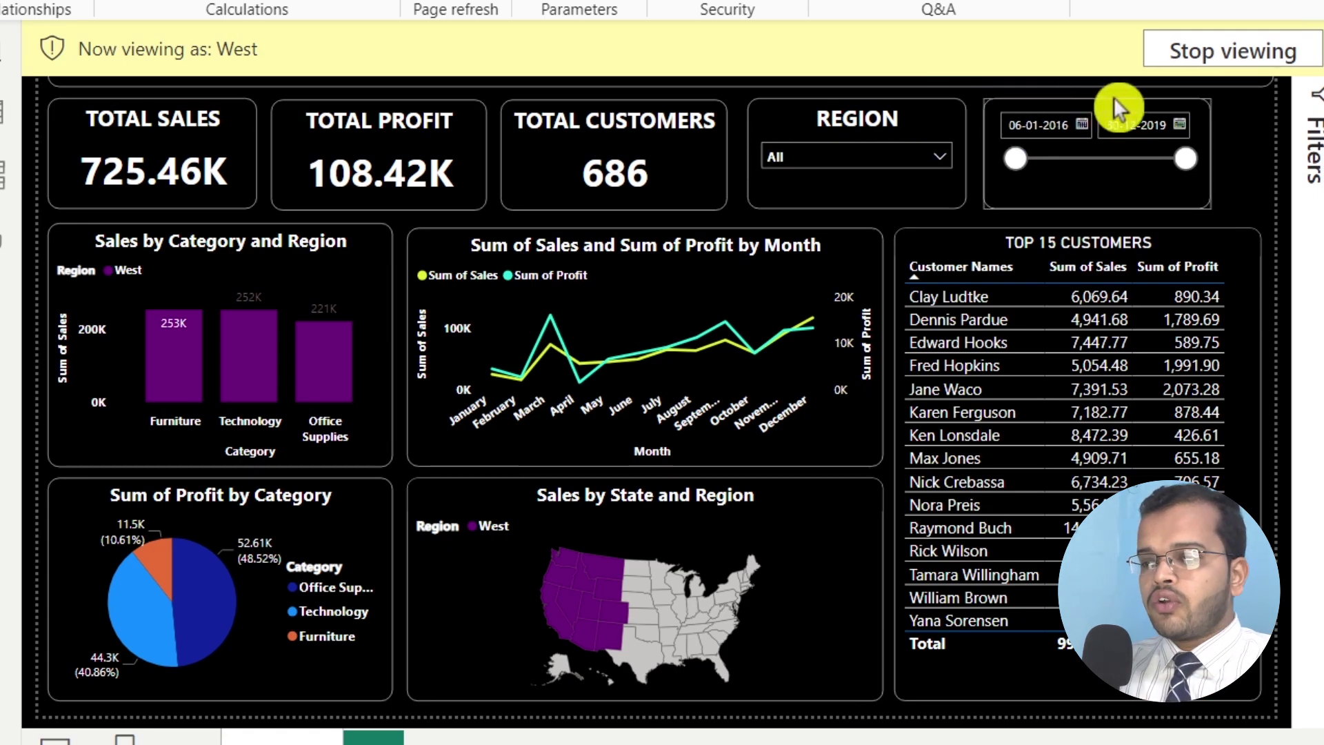
pyautogui.click(1248, 52)
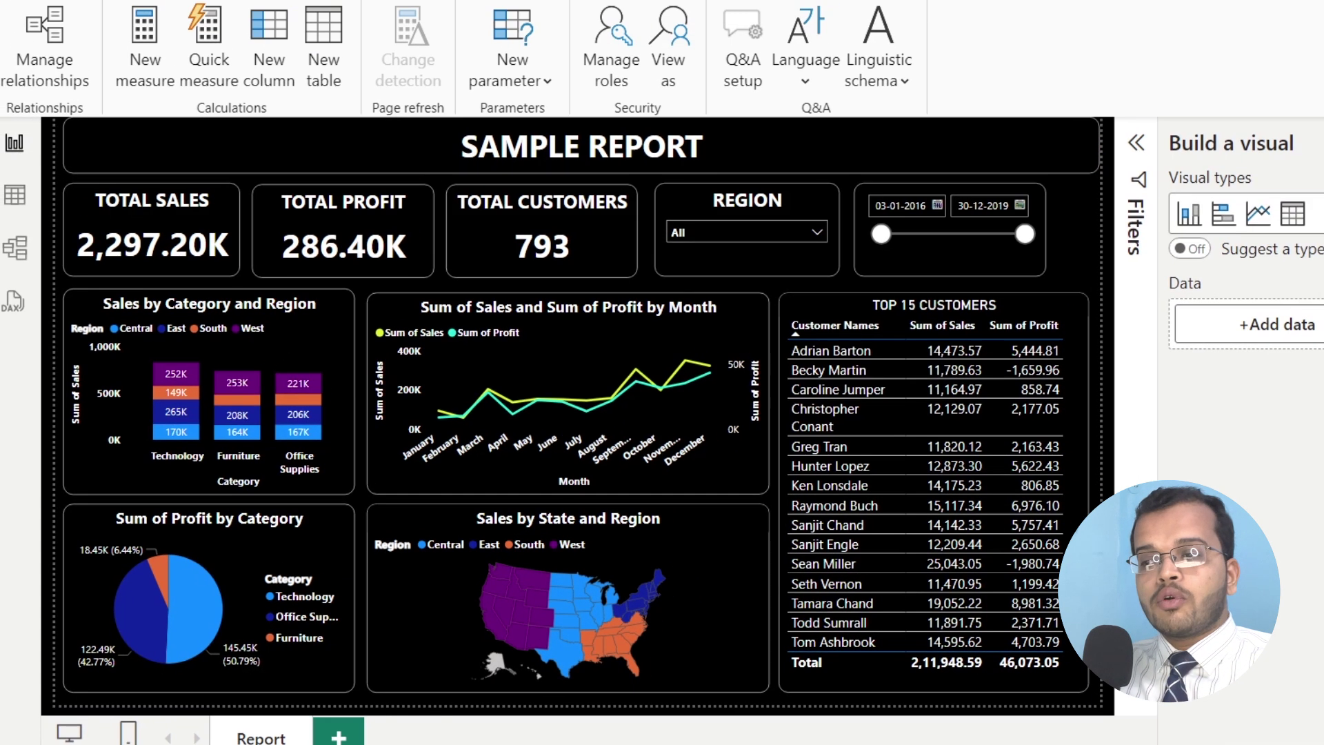
# Publish the report to the RLS WRKSPC workspace, saving the pending changes.
pyautogui.click(658, 311)
pyautogui.click(779, 305)
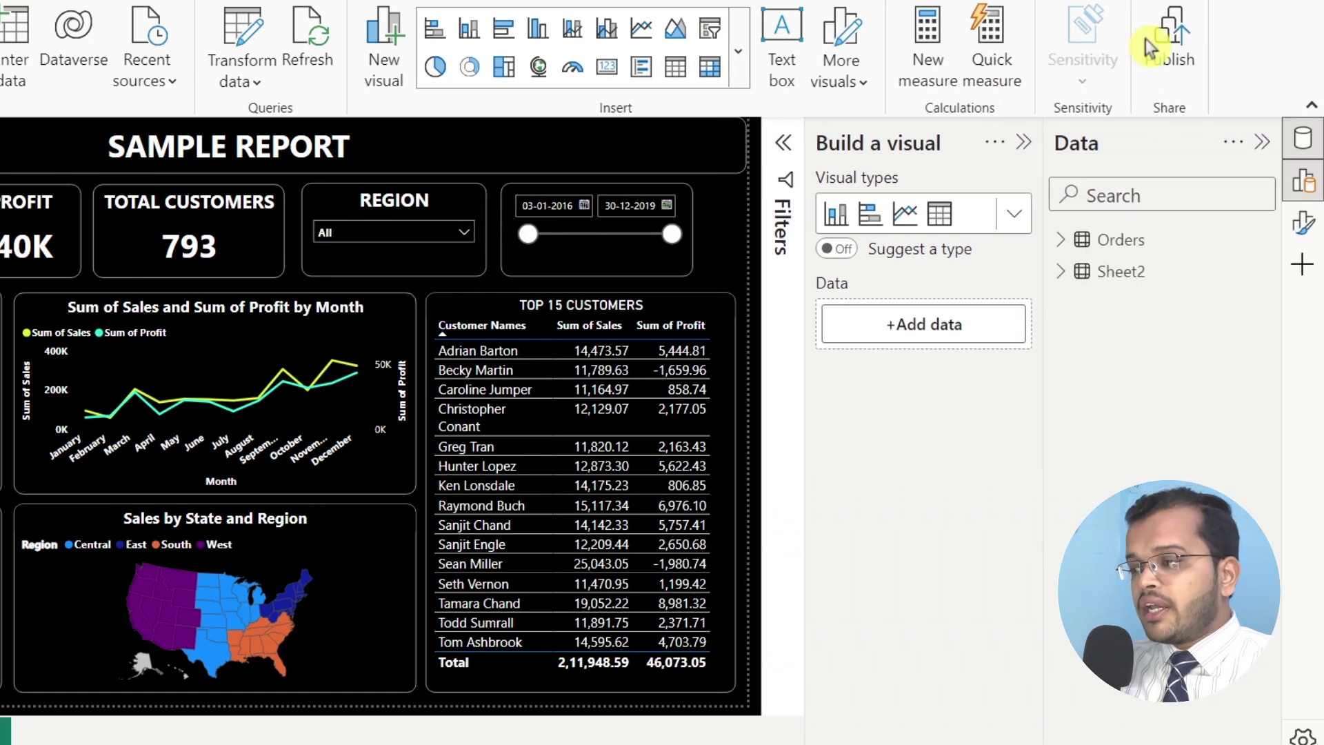
pyautogui.click(1152, 46)
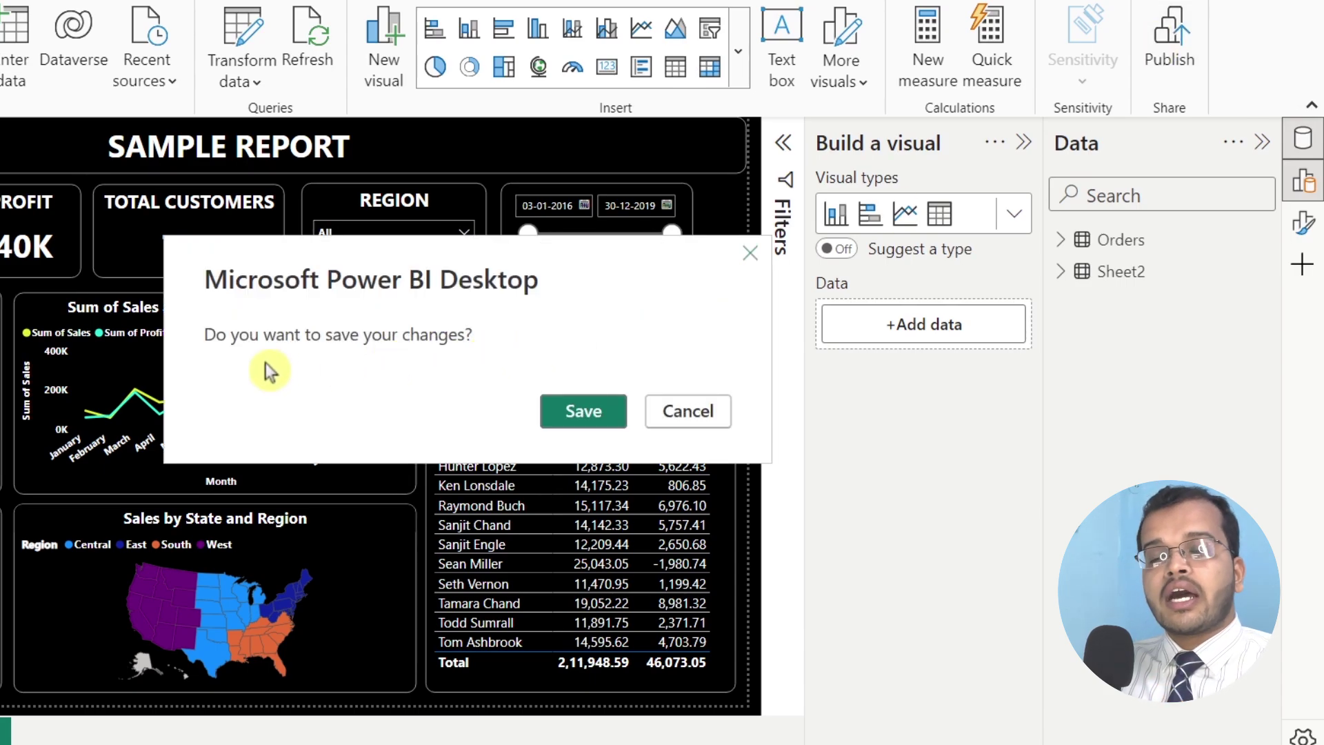
pyautogui.click(594, 415)
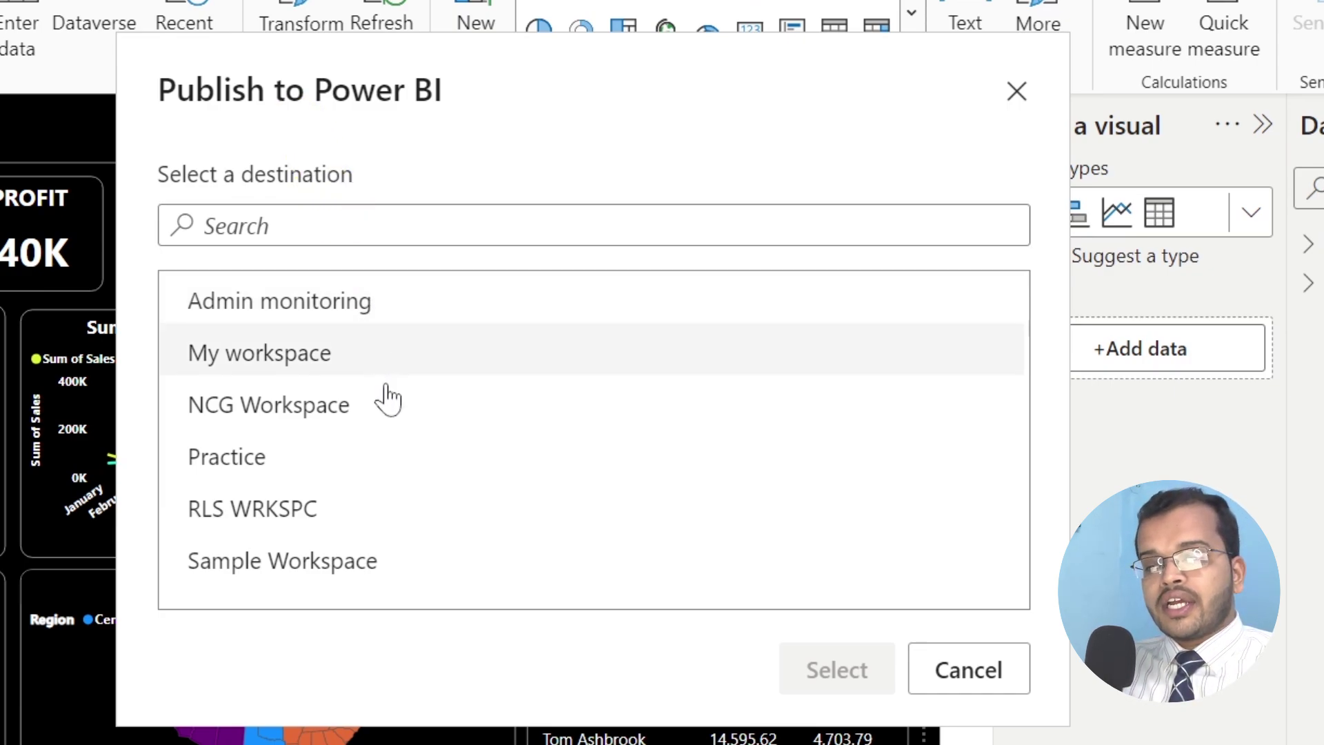
pyautogui.click(339, 520)
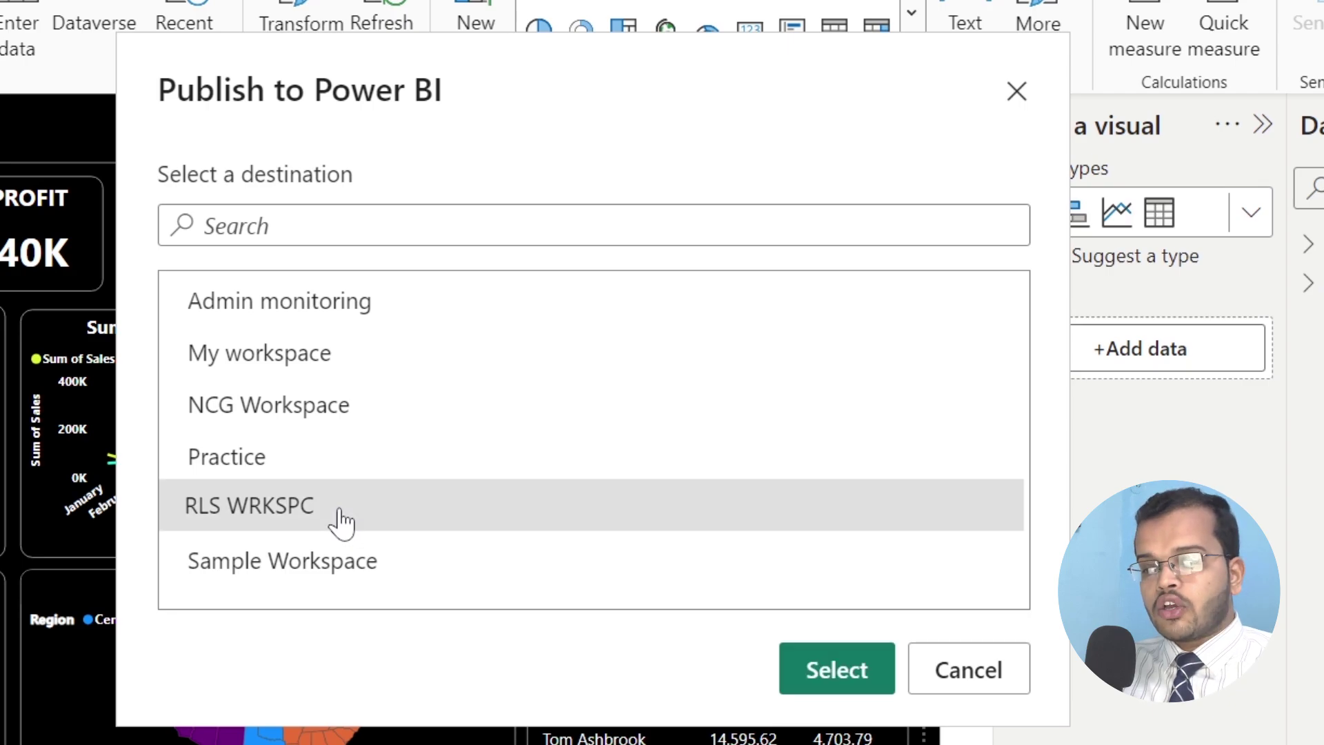
pyautogui.click(842, 672)
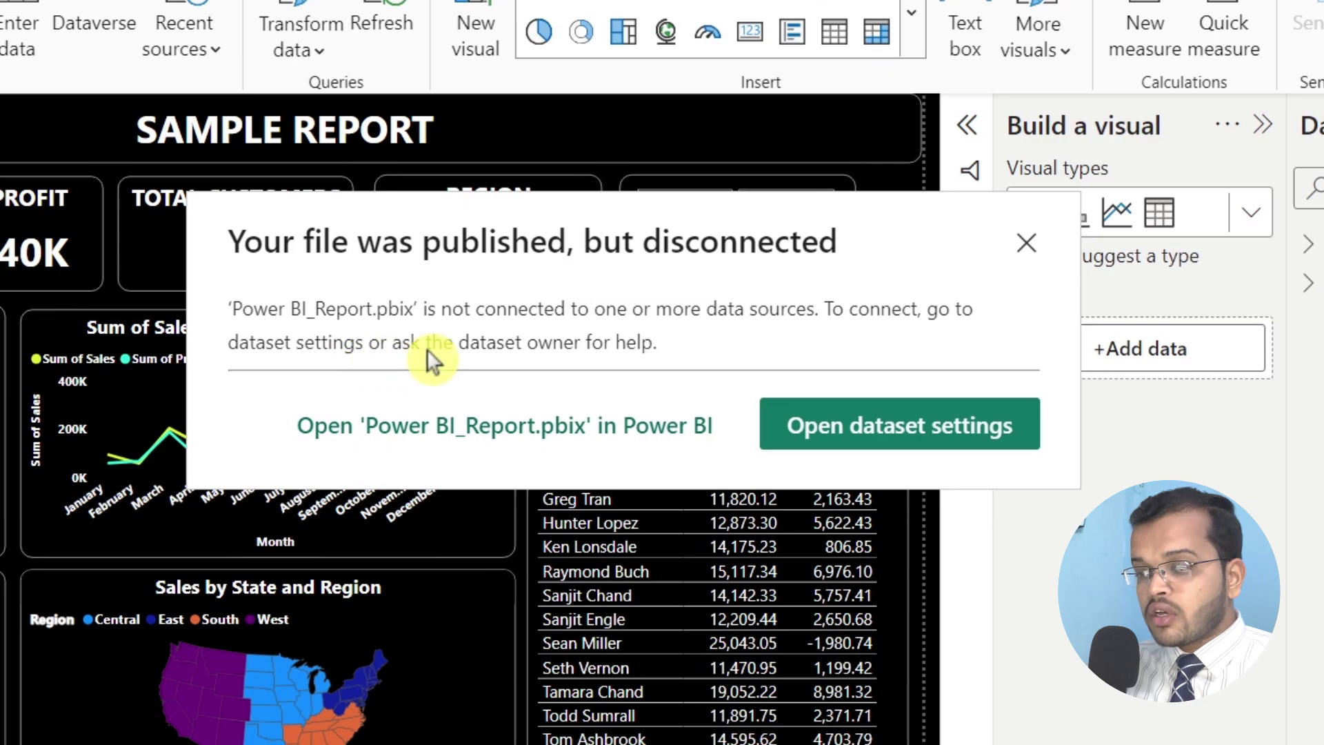
# In the published report's dataset settings, turn on disconnecting from data sources when edited by anyone without data connection permission, and apply it.
pyautogui.click(854, 427)
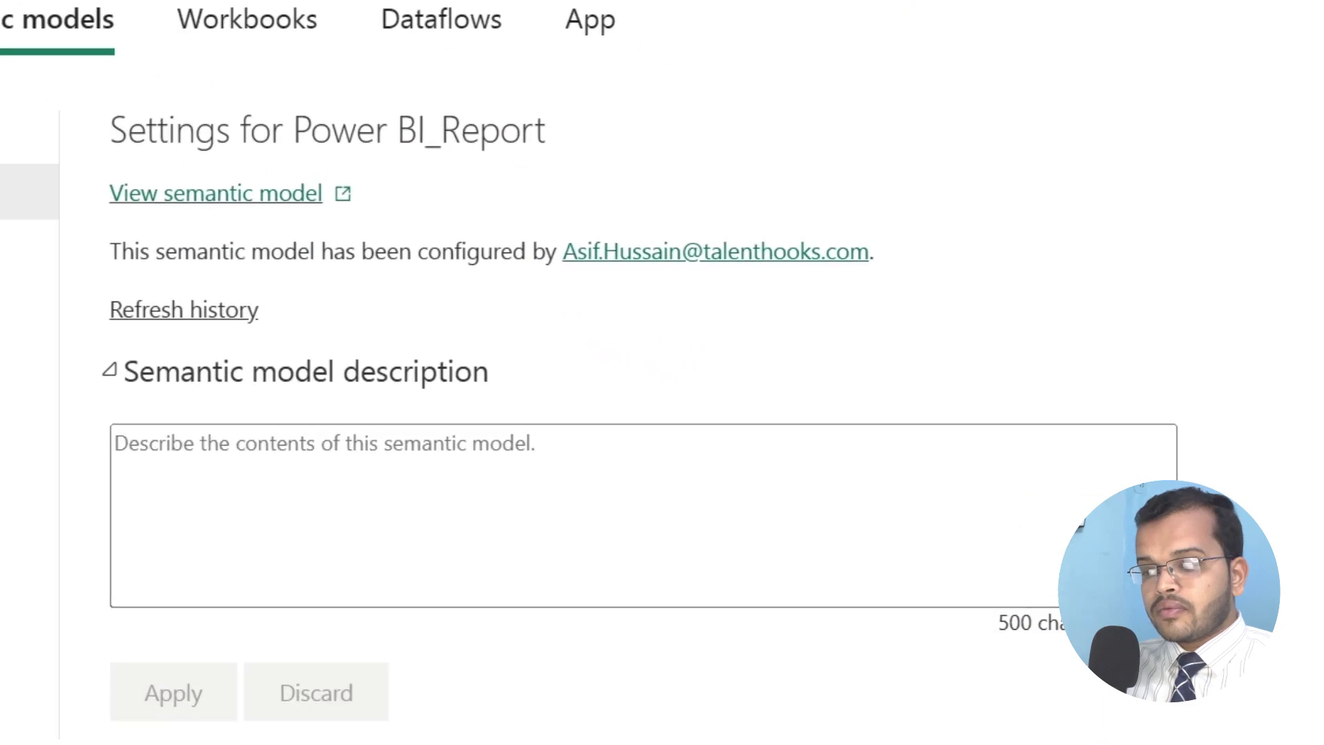
pyautogui.scroll(-5, 621, 413)
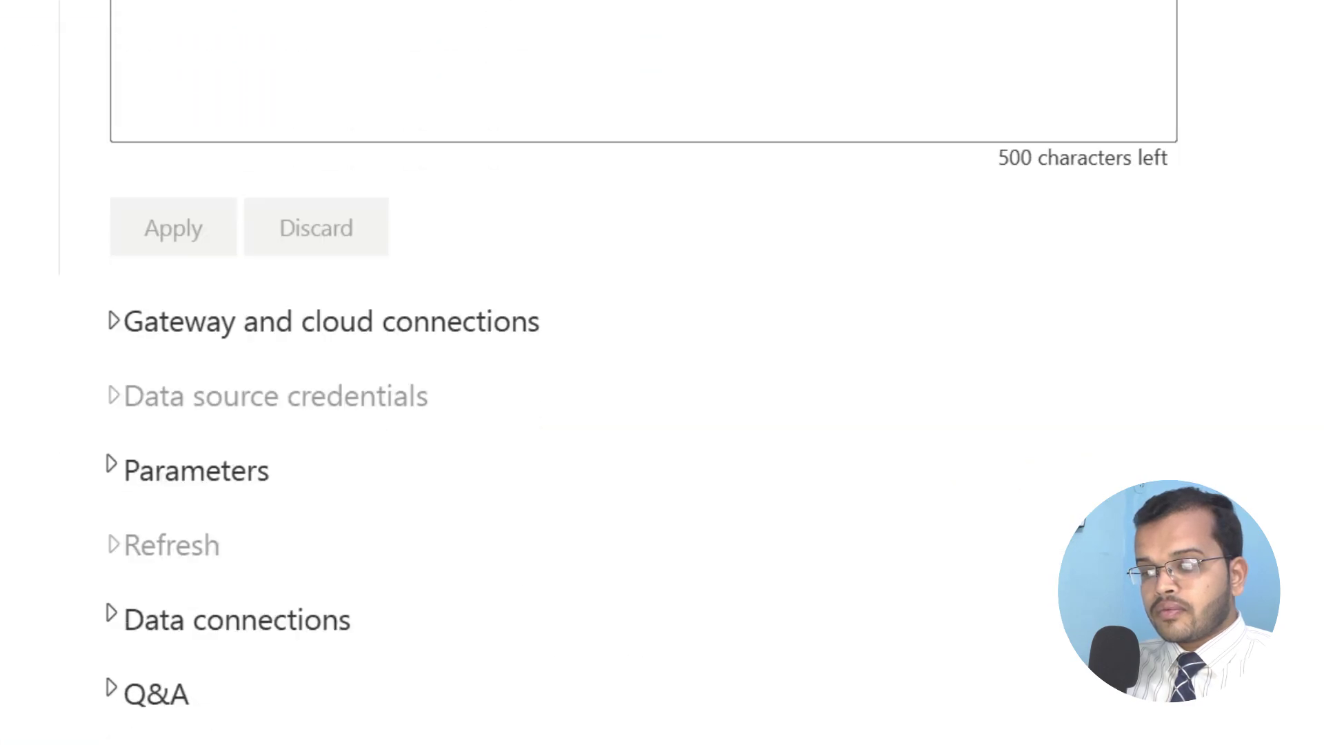
pyautogui.click(110, 361)
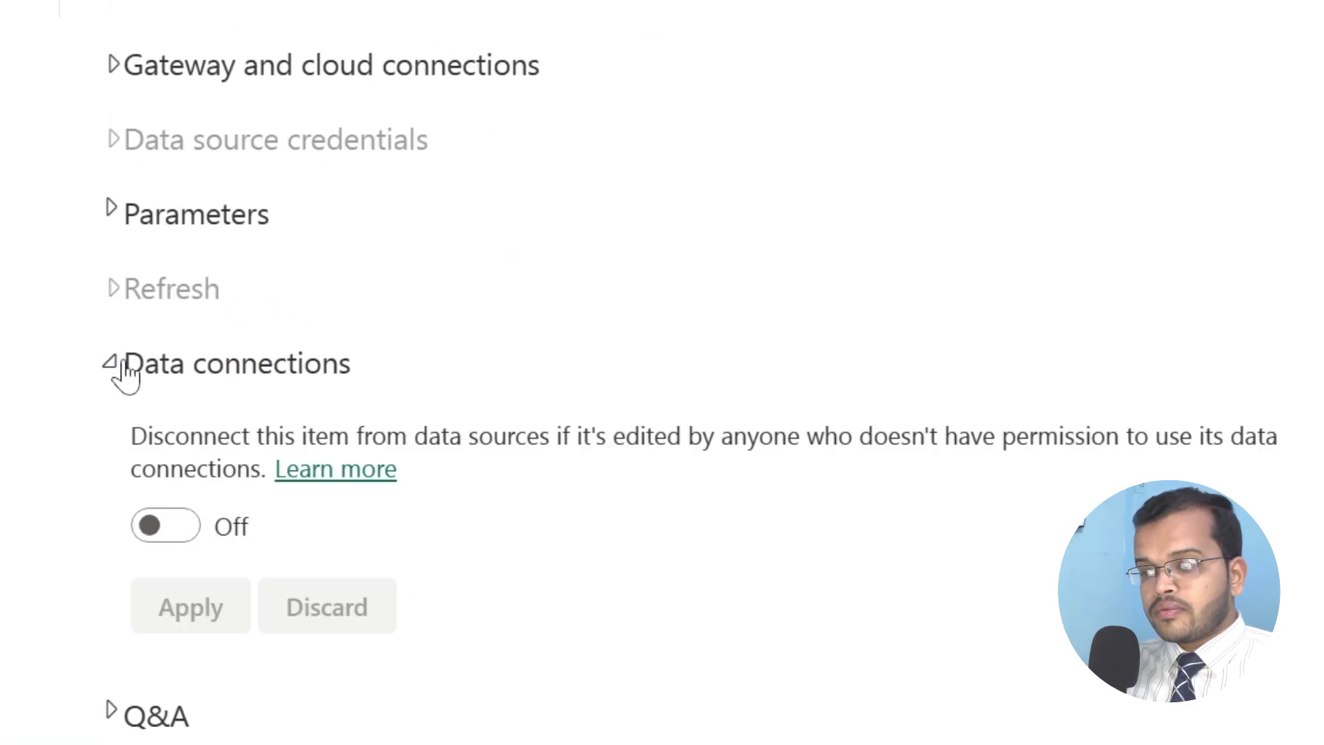
pyautogui.click(181, 531)
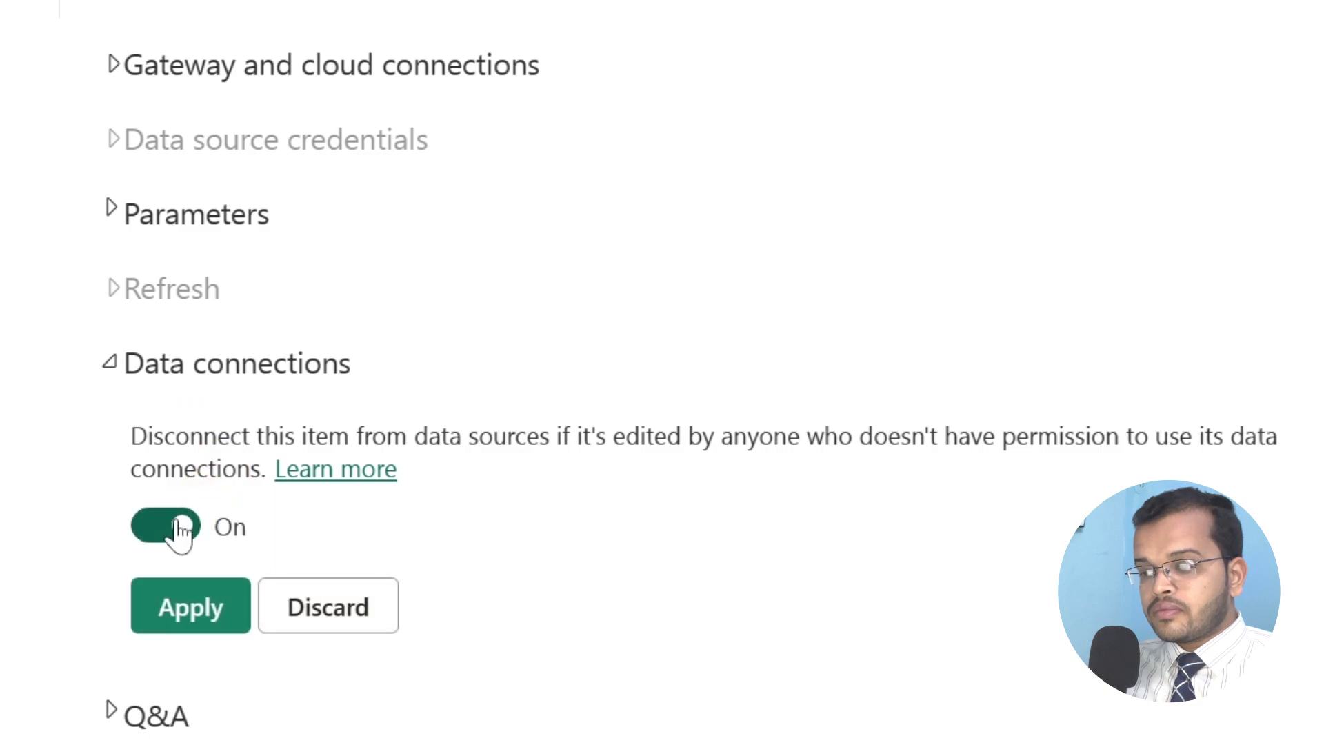
pyautogui.click(198, 621)
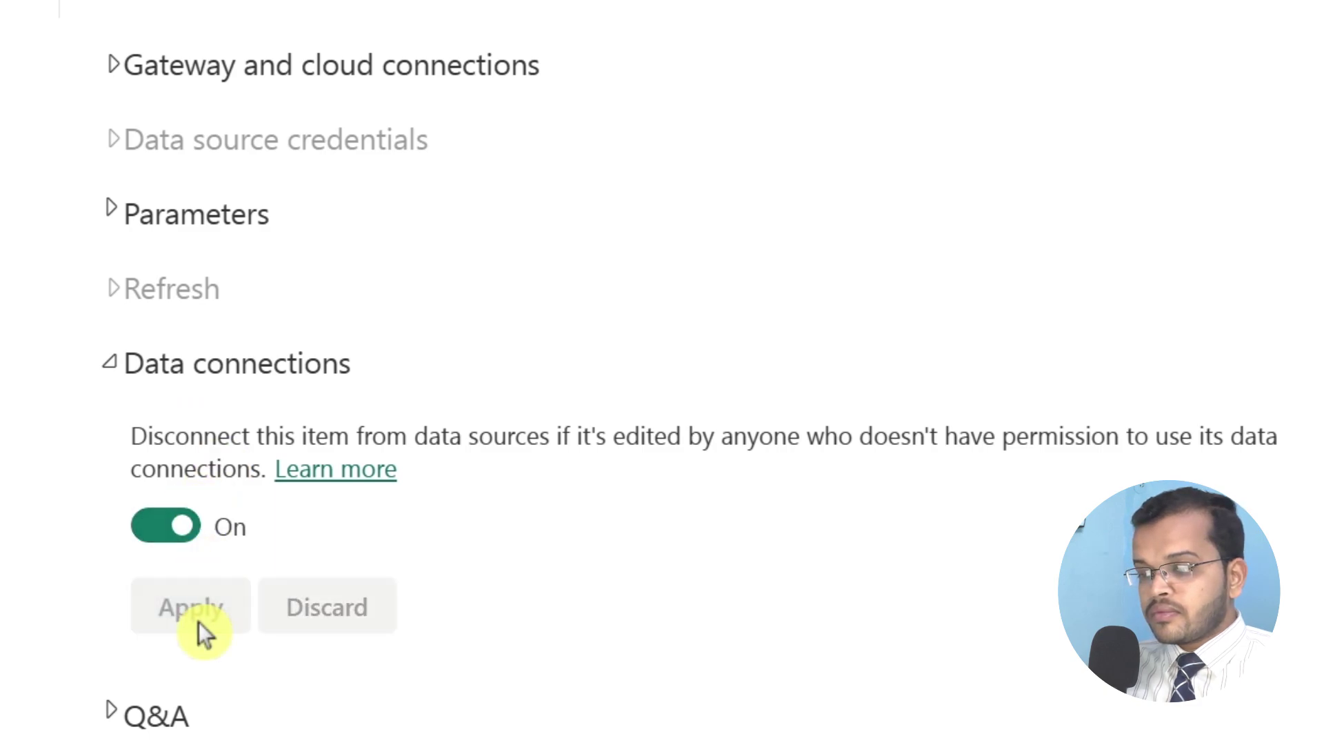
pyautogui.scroll(-5, 228, 548)
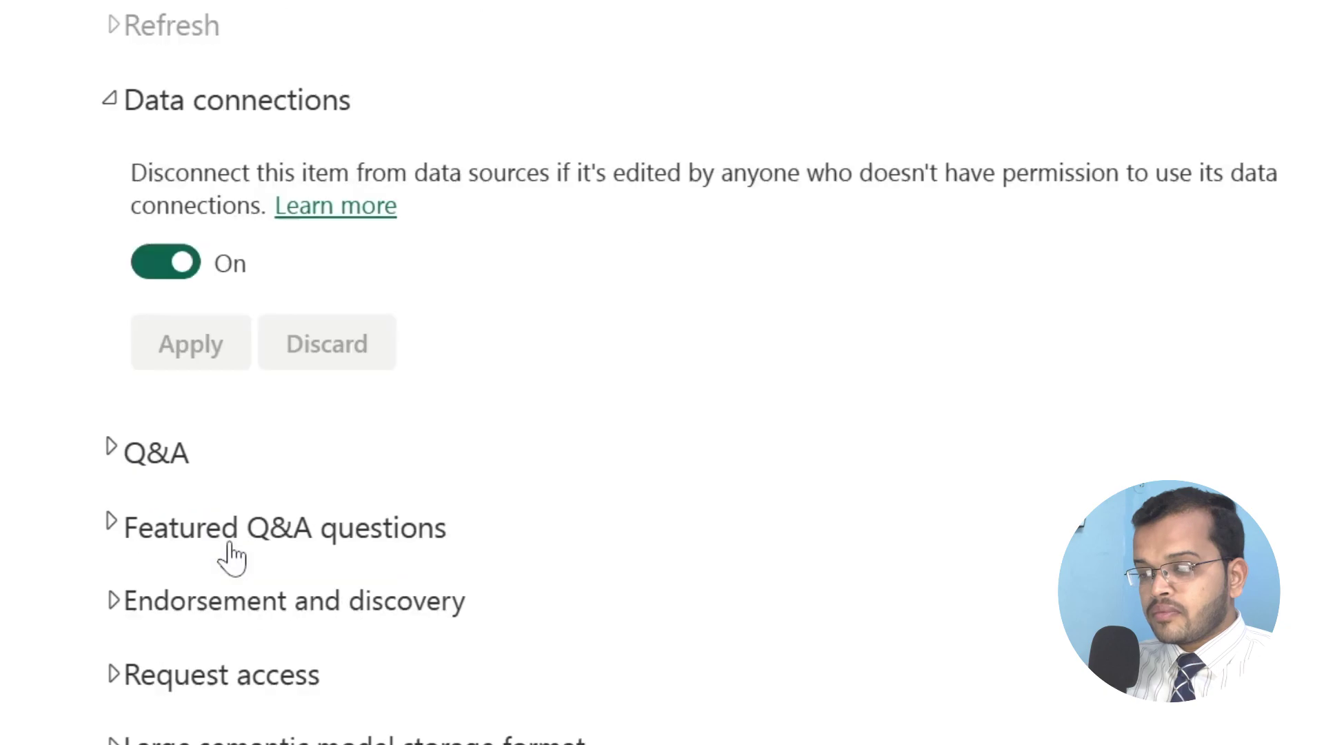
# Return to the RLS WRKSPC workspace and open the row-level security settings of the Power BI_Report semantic model.
pyautogui.scroll(10, 230, 546)
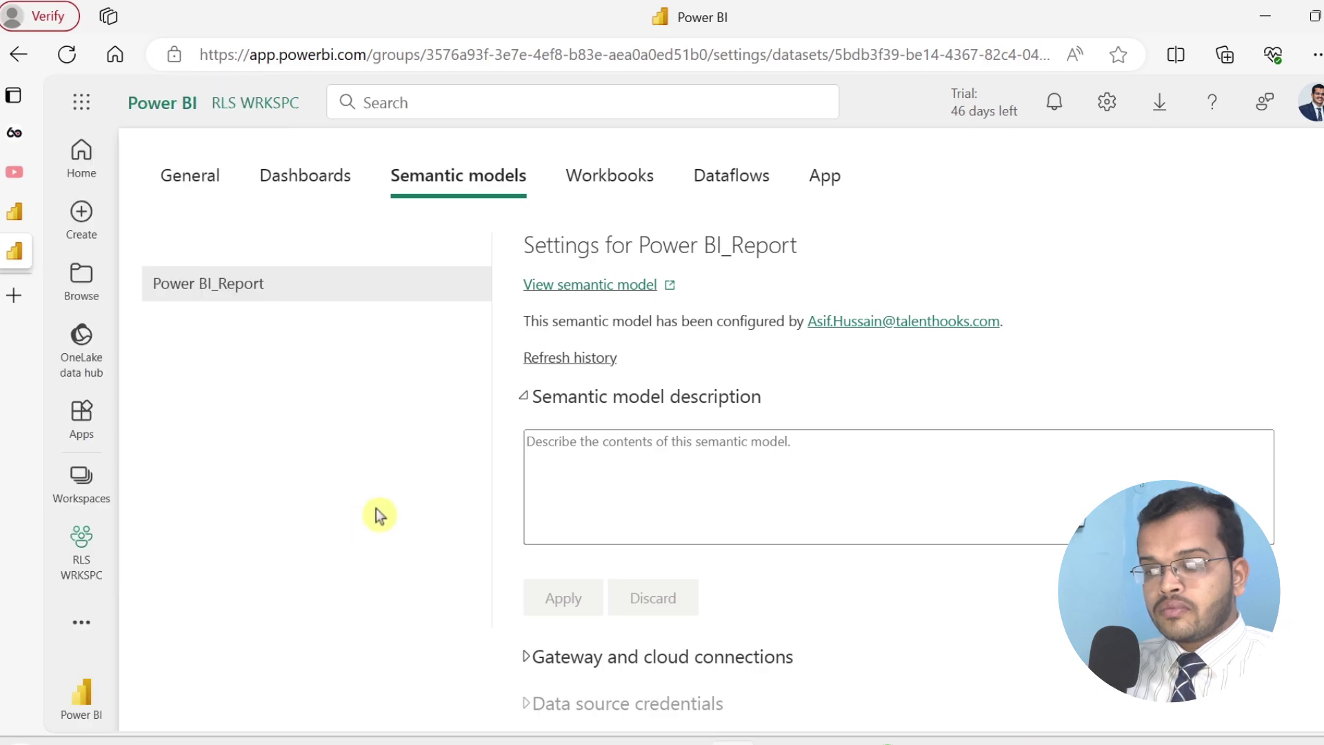
pyautogui.click(81, 482)
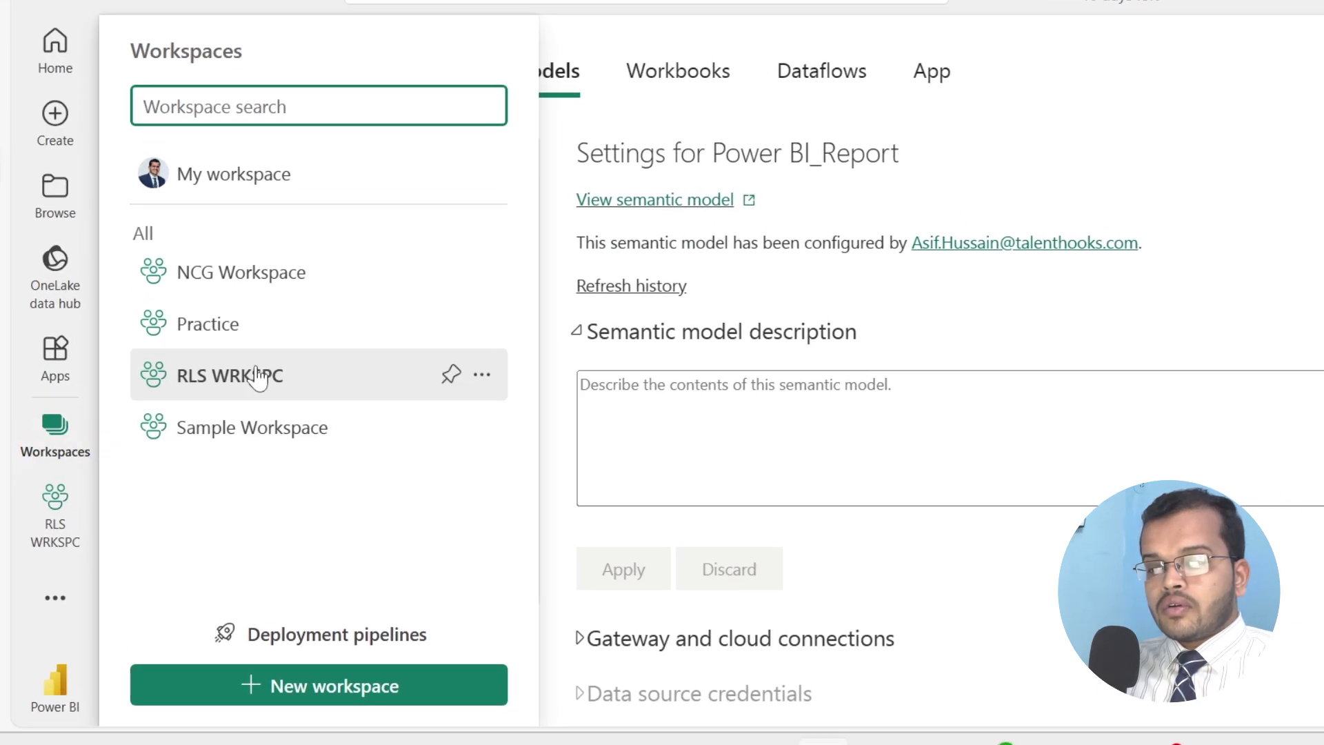
pyautogui.click(256, 377)
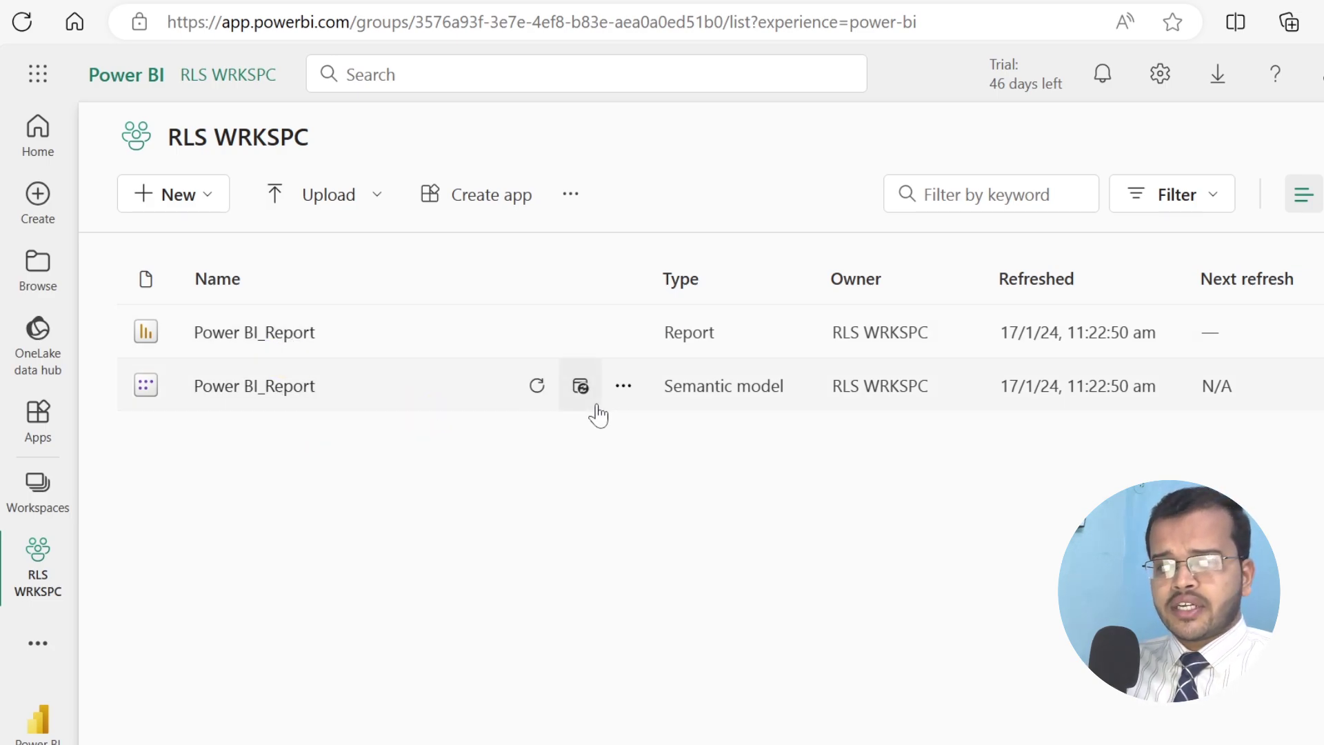
pyautogui.click(623, 387)
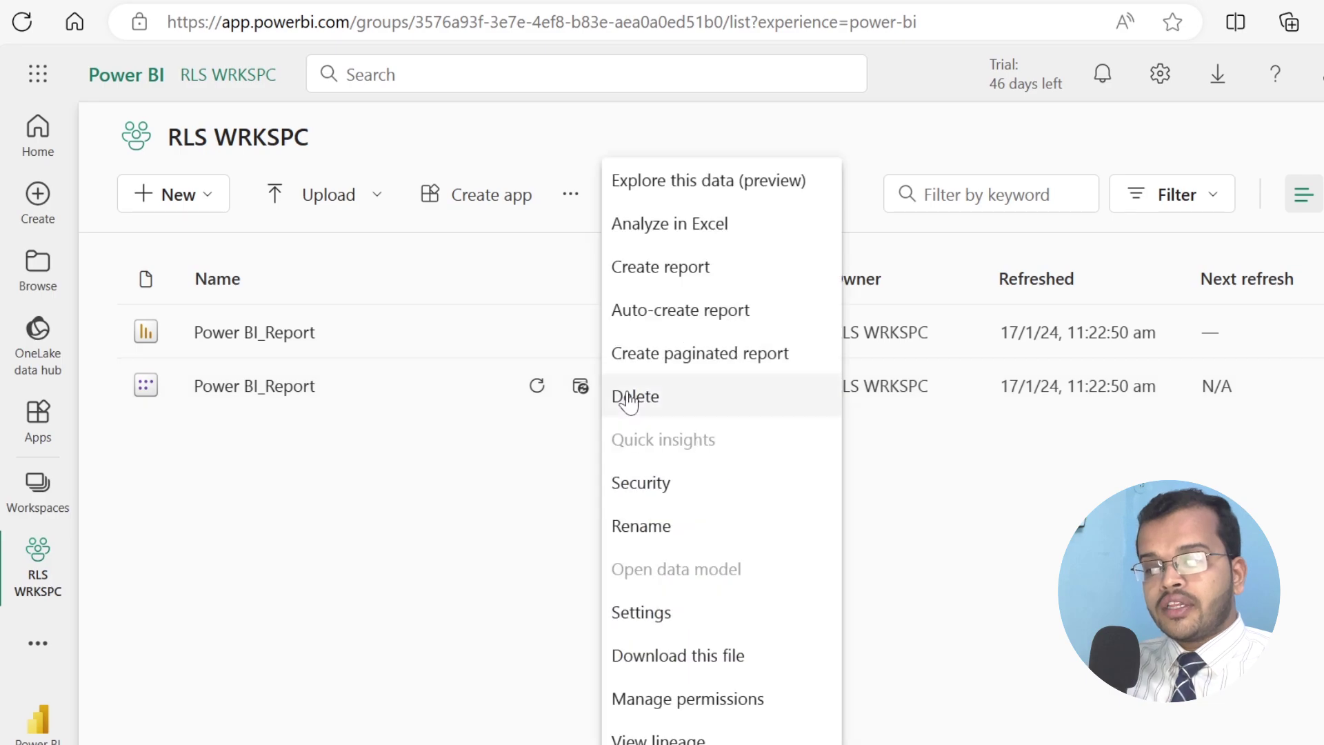
pyautogui.click(648, 489)
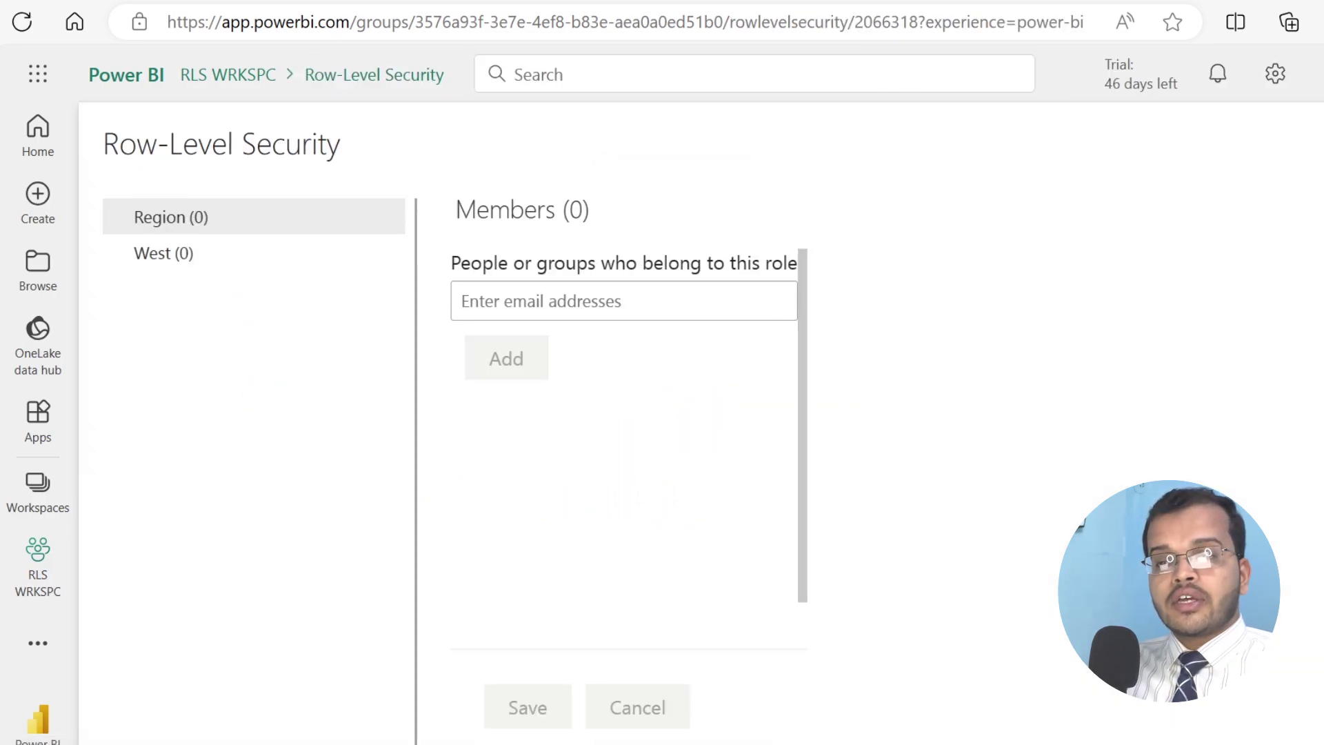
# Add the team member's account as a member of the West role and save the role membership.
pyautogui.click(164, 269)
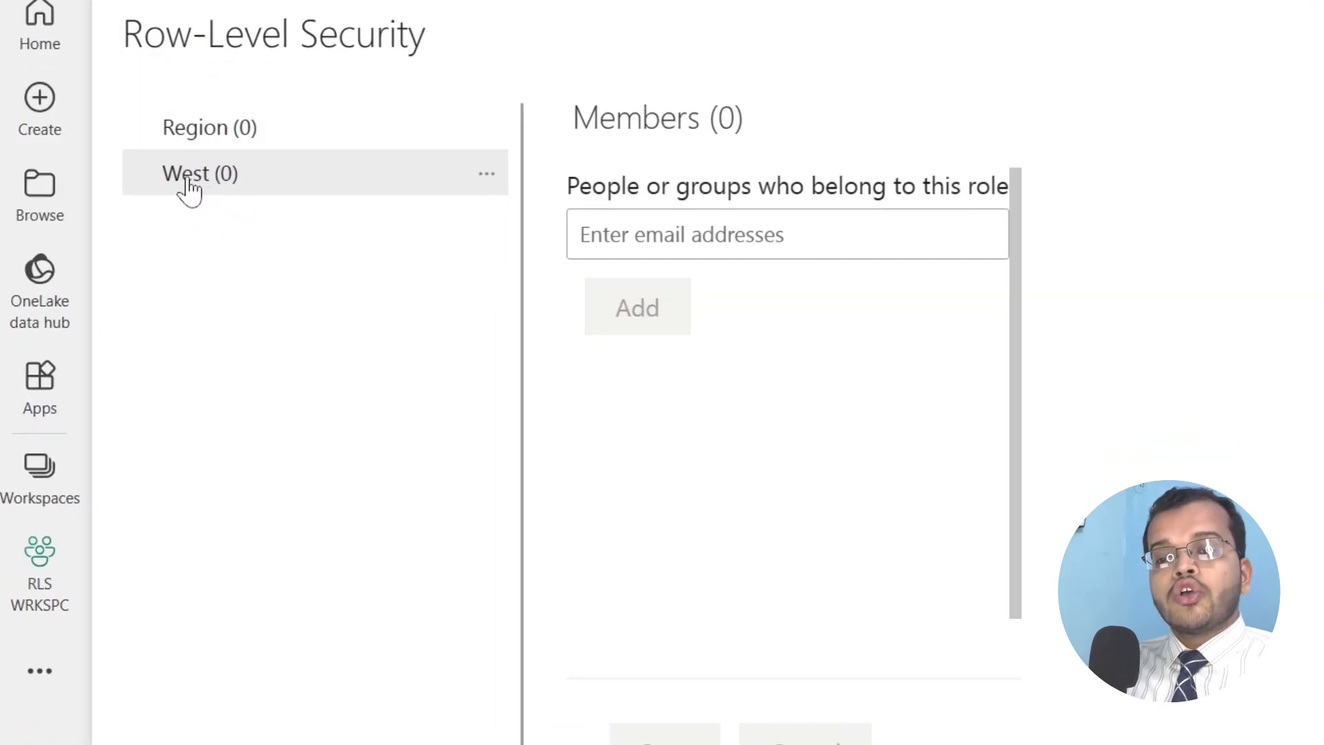
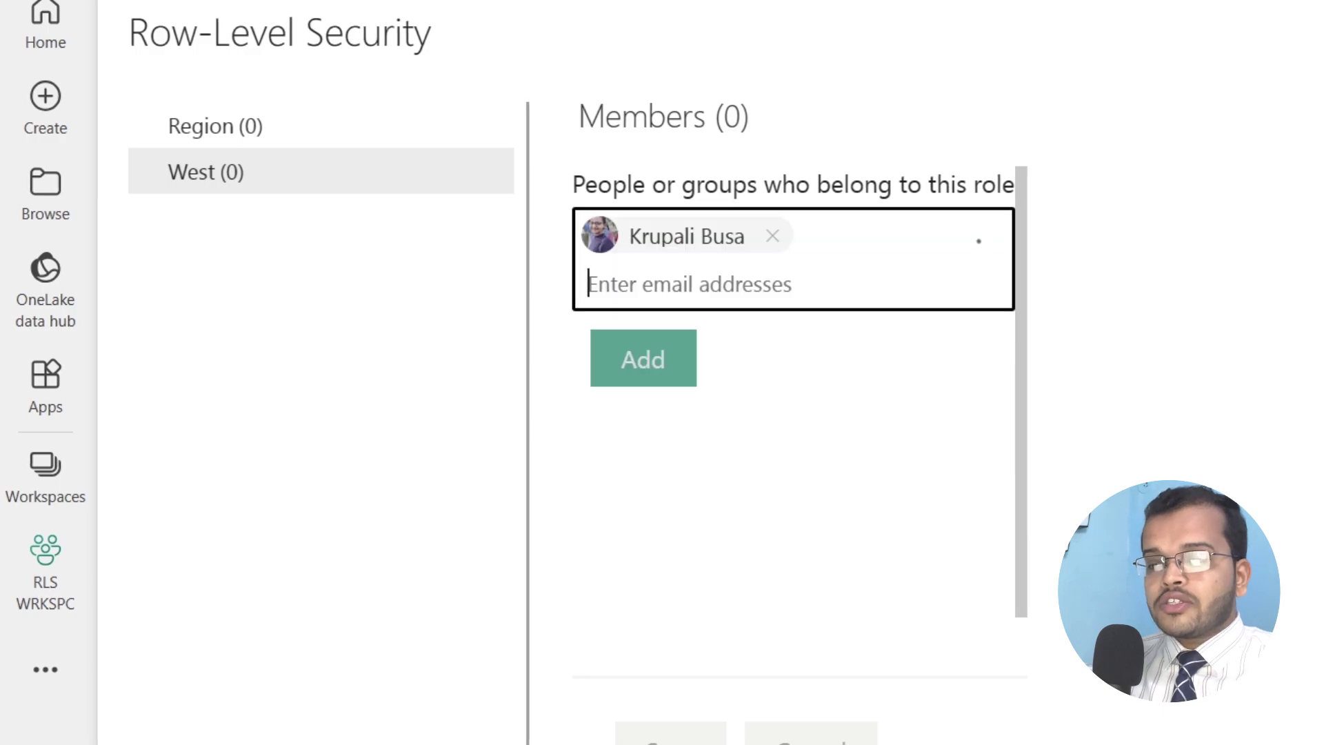
pyautogui.click(630, 374)
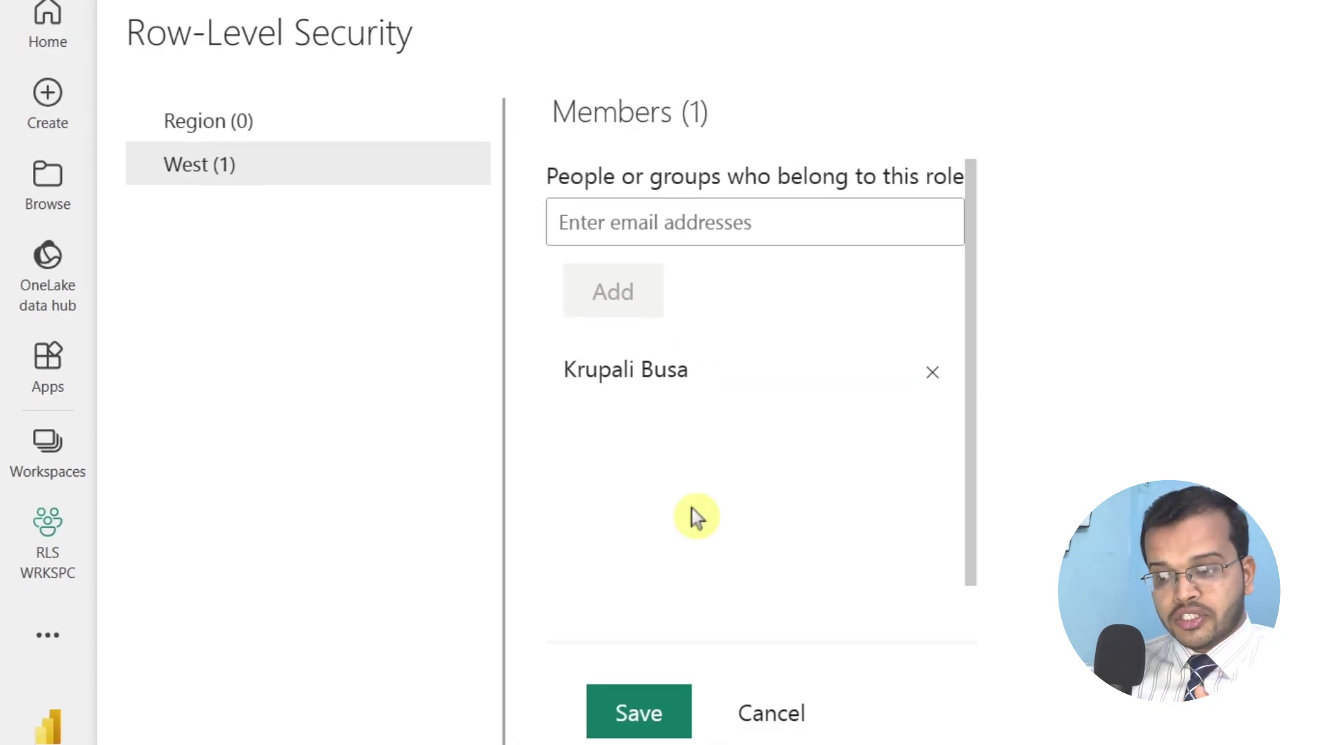
pyautogui.click(639, 714)
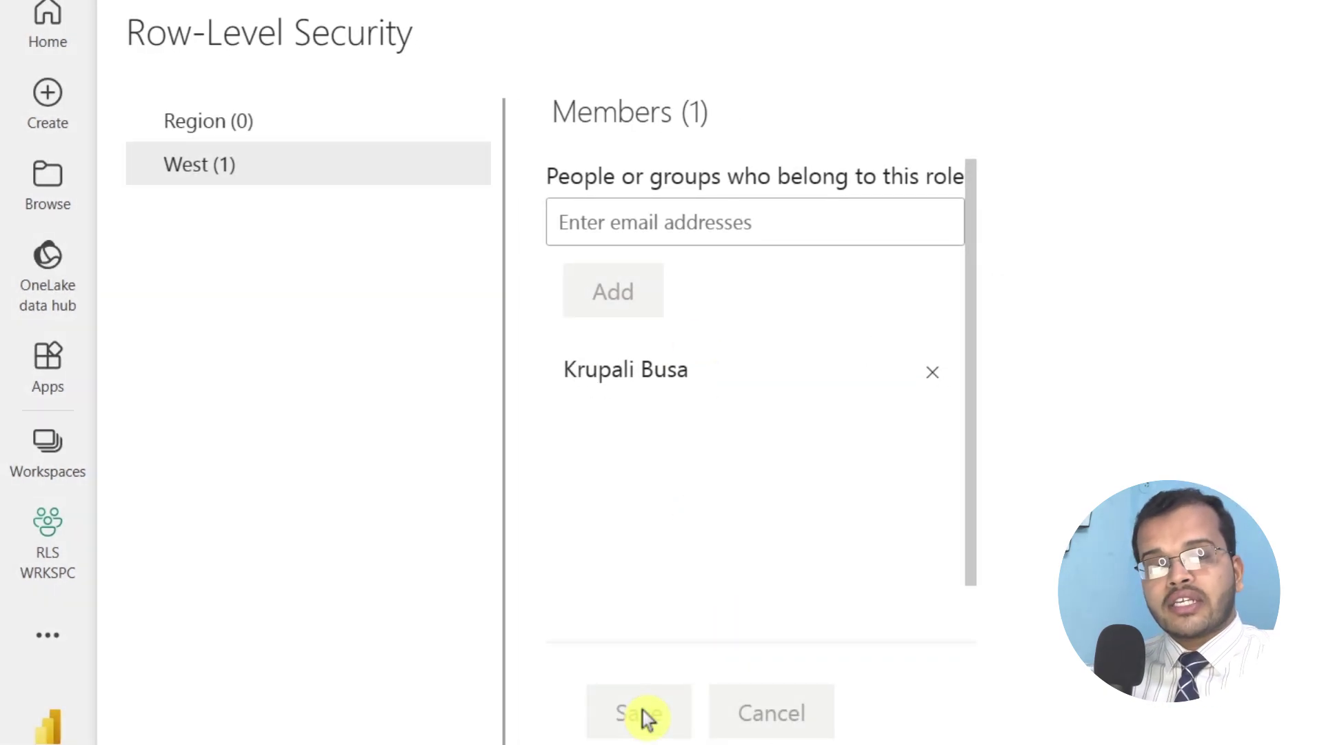